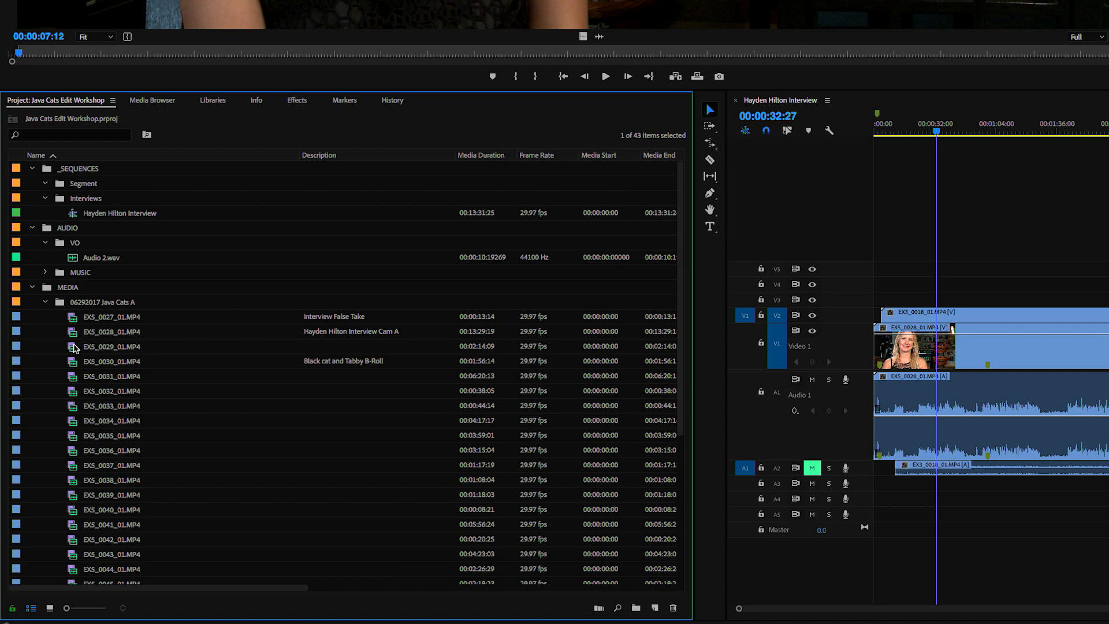
- Select EXS_0029_01.MP4 and EXS_0030_01.MP4 and start a multi-camera source sequence from them
left_click(74, 348)
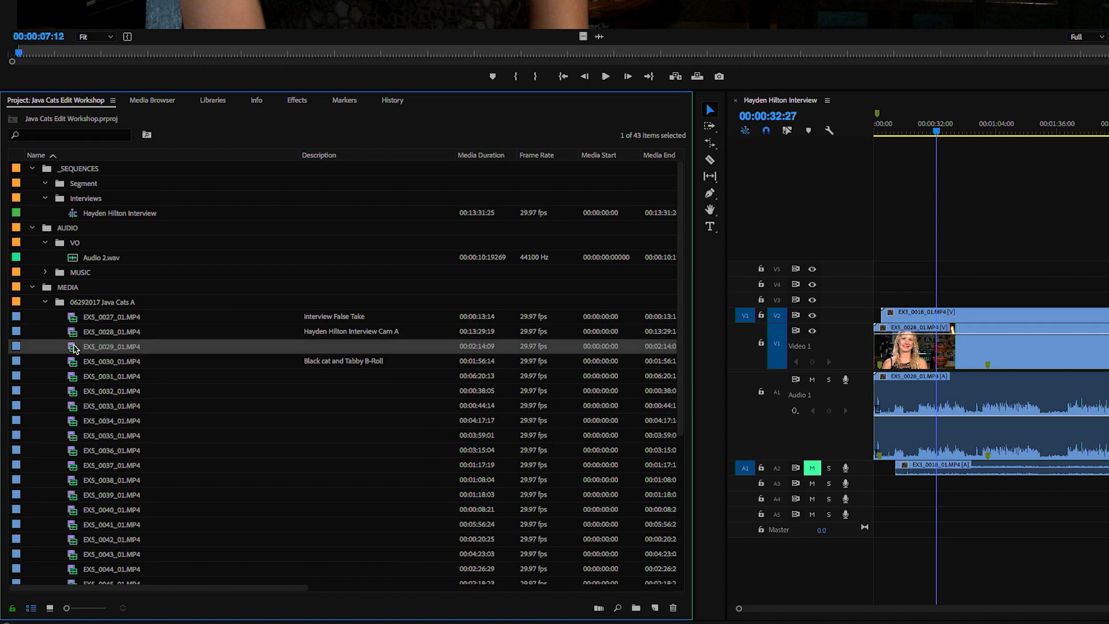
left_click(75, 361, "shift")
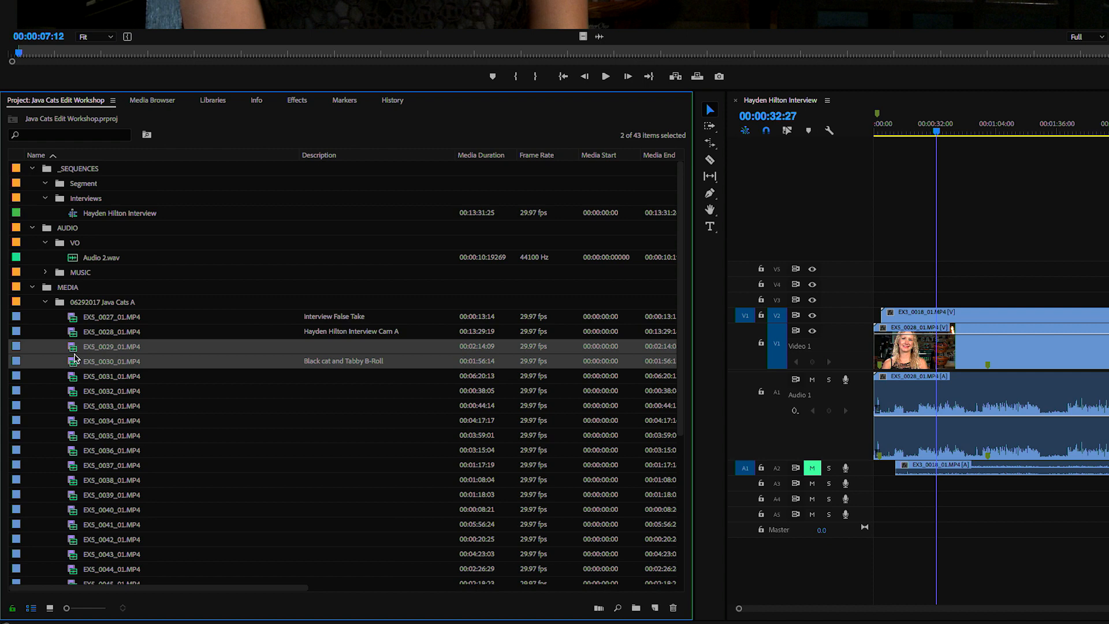
left_click(75, 350)
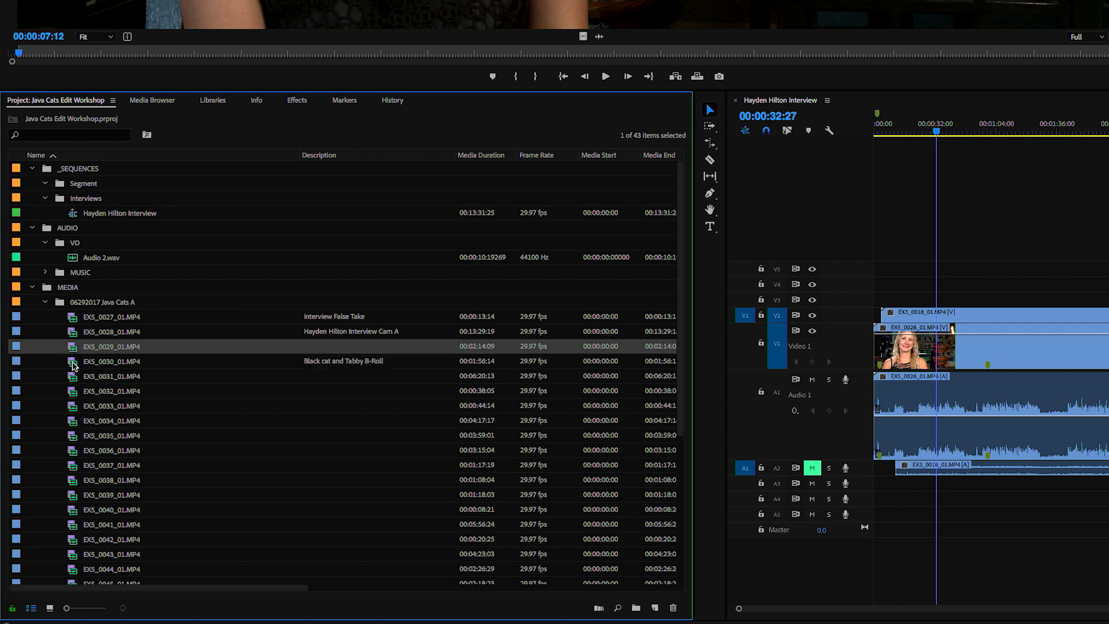
left_click(74, 363, "shift")
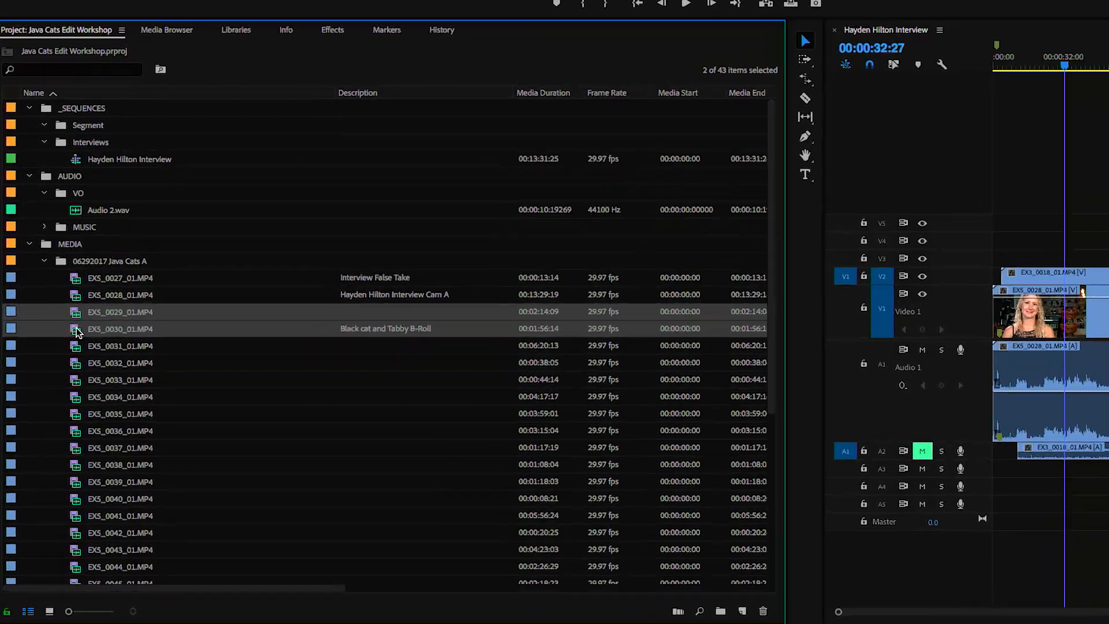
right_click(74, 363)
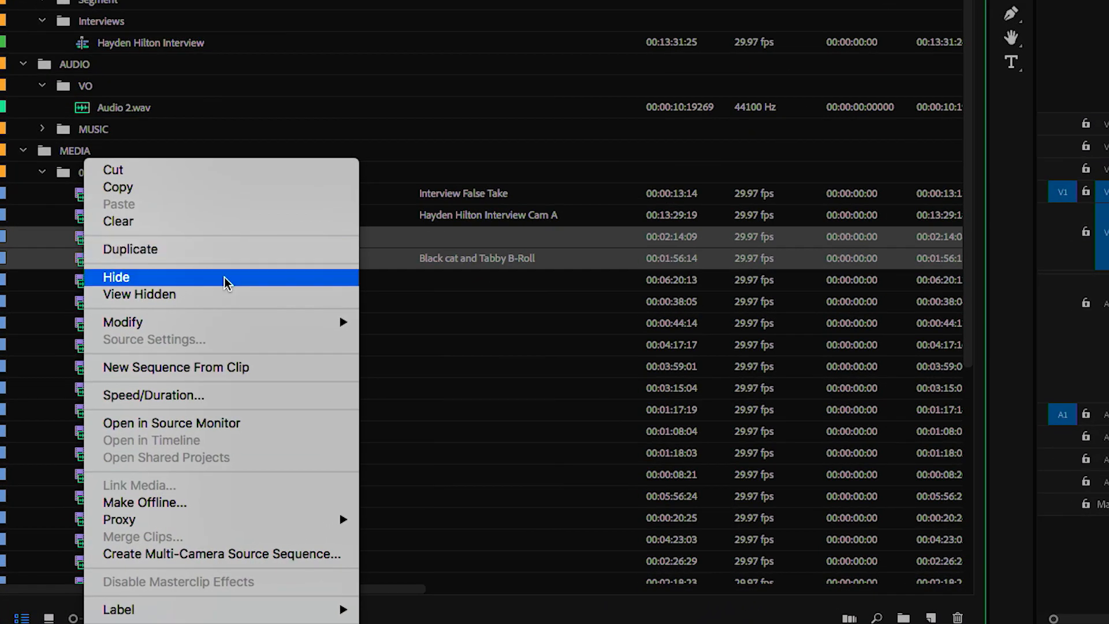
left_click(224, 553)
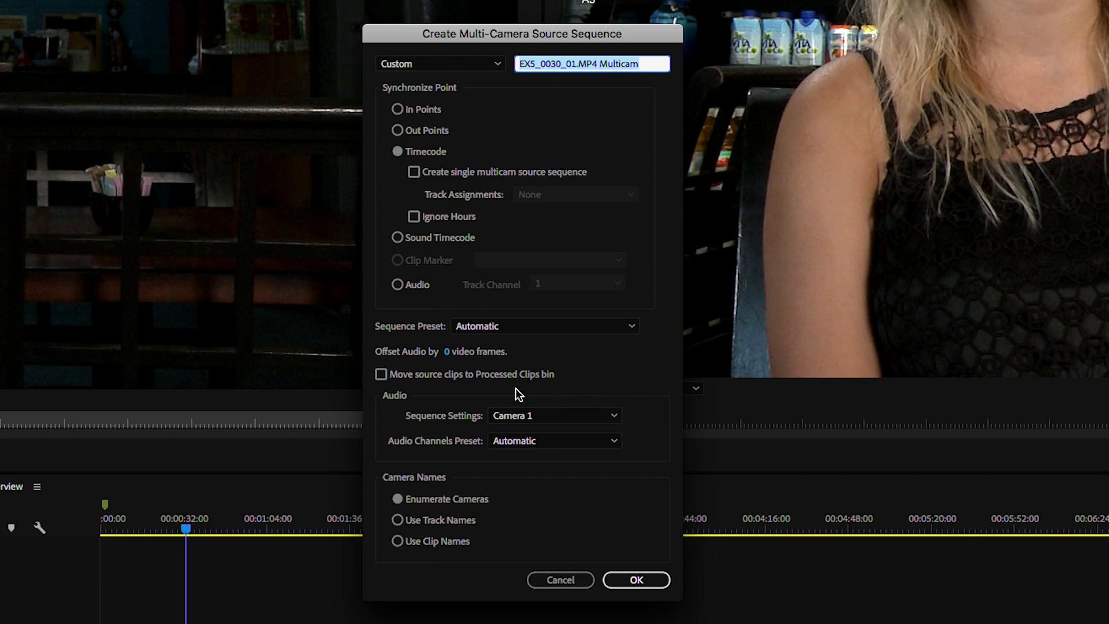
- Create the multicam sequence synced by In Points, named with the interviewee's name plus 'Multicam'
left_click(381, 374)
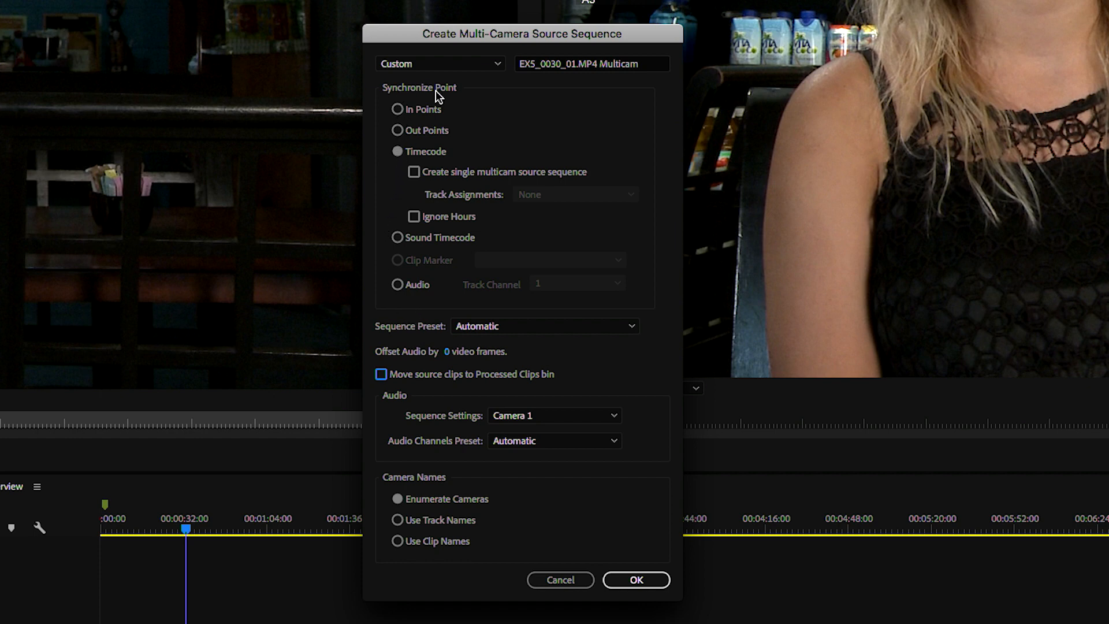
left_click(403, 110)
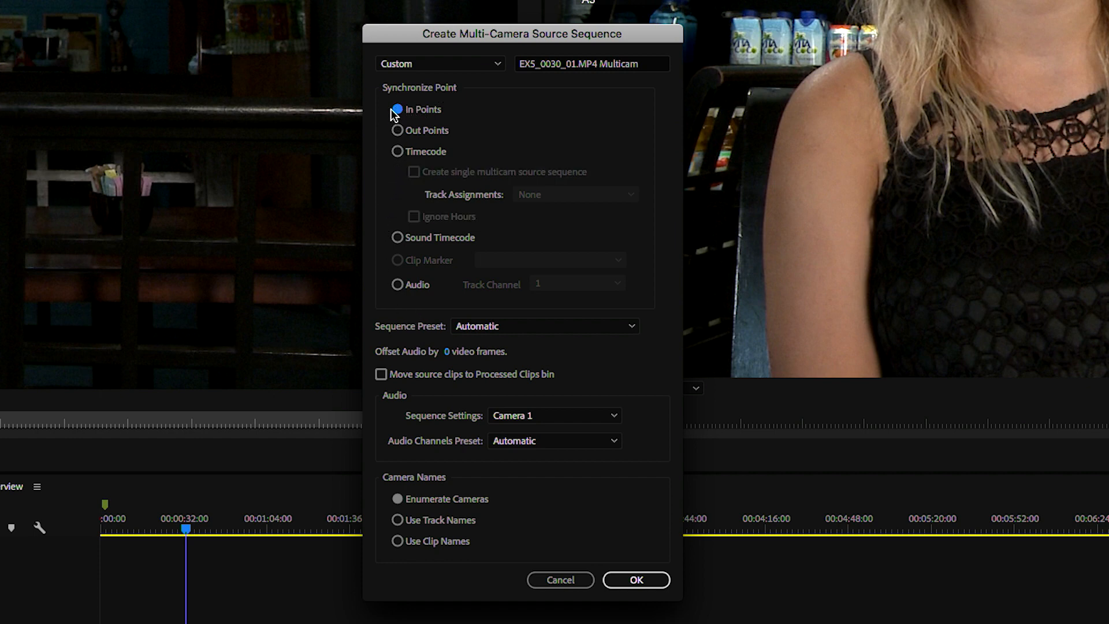
left_click(411, 67)
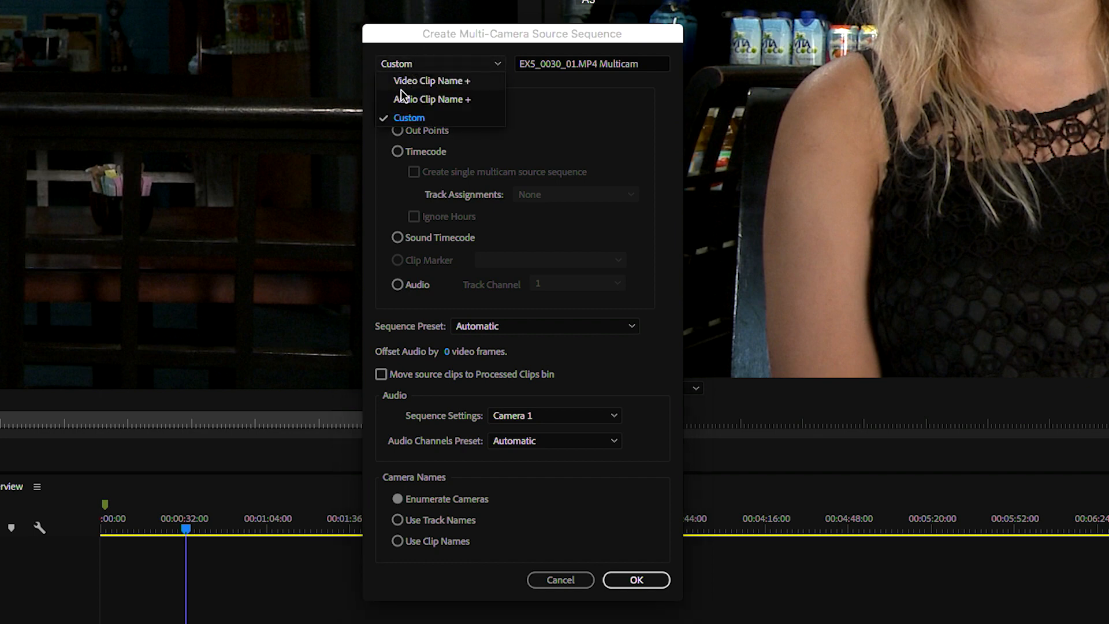
left_click(401, 114)
left_click(593, 64)
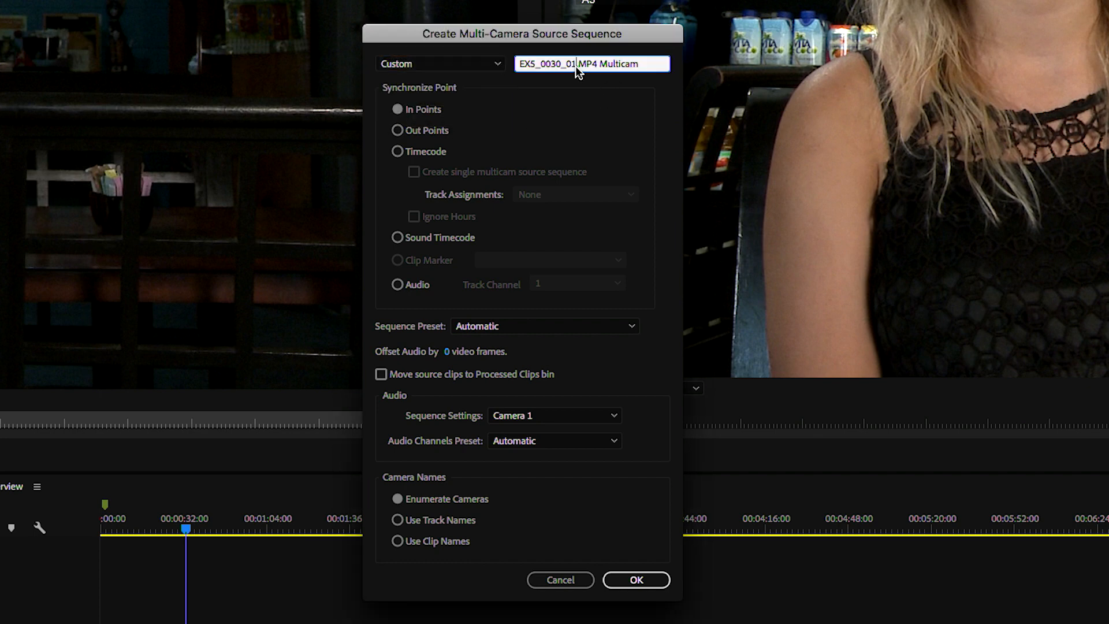
left_click_drag(599, 64, 365, 51)
key("Delete")
key("Delete")
key("Delete")
key("Delete")
key("Delete")
left_click(642, 579)
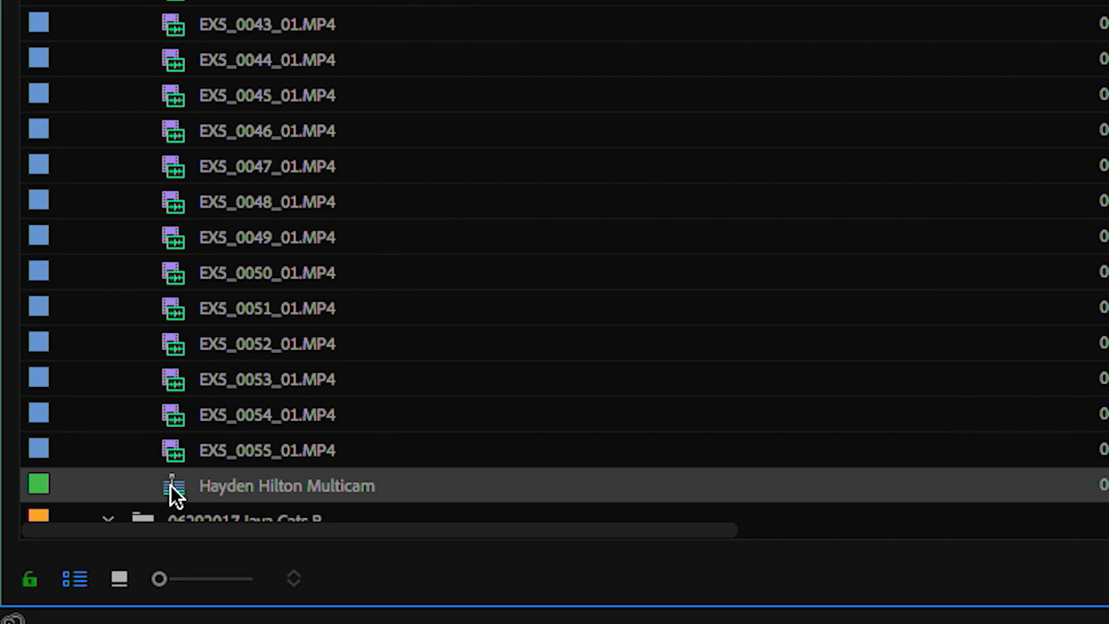
- Move the multicam sequence into the Interviews folder and create a bin there named zMulti
left_click_drag(171, 486, 206, 278)
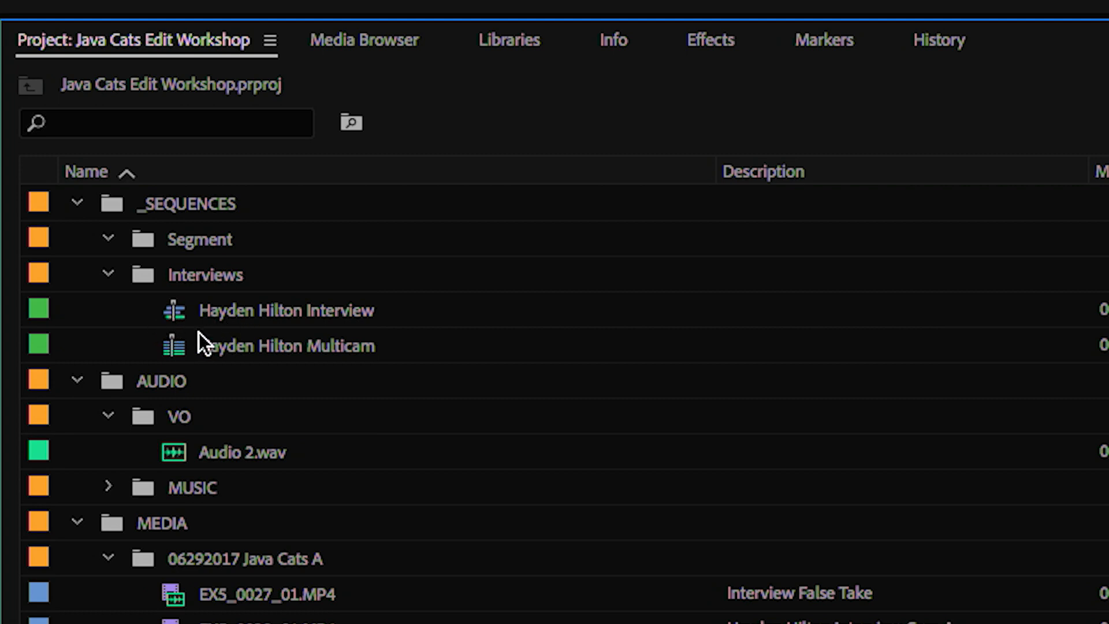
mouse_move(196, 354)
left_click(196, 276)
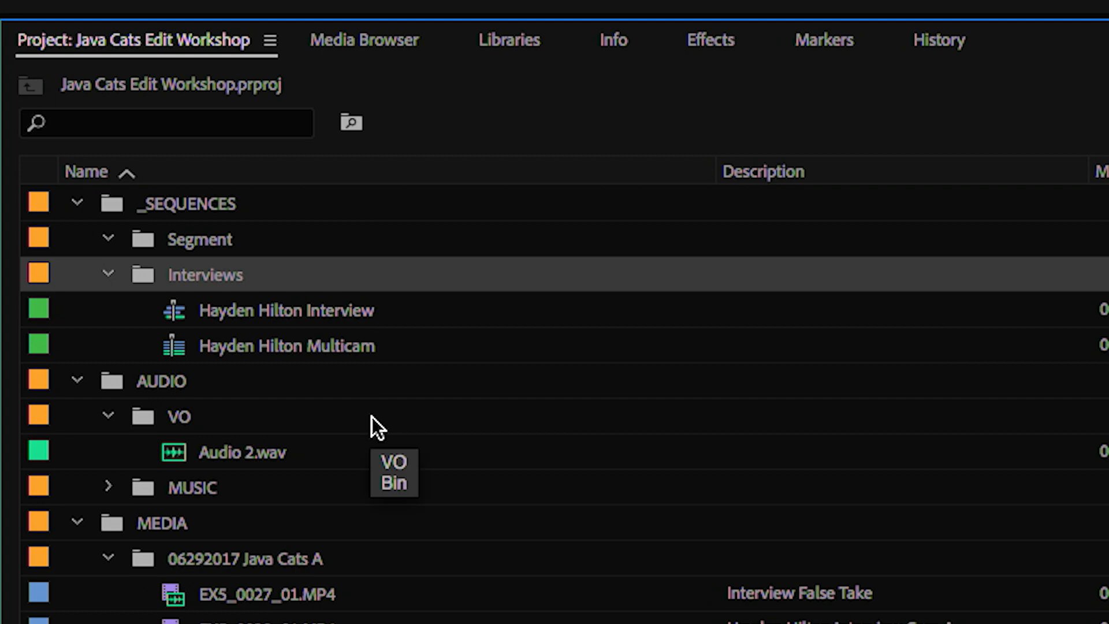
key("ctrl+b")
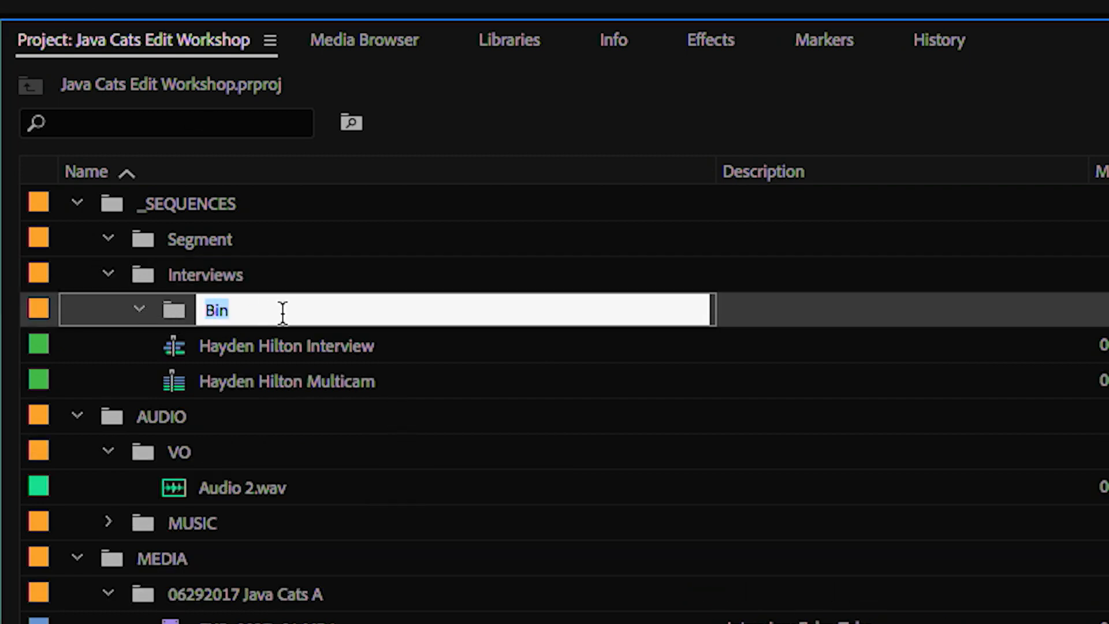
type("zMulti")
key("Tab")
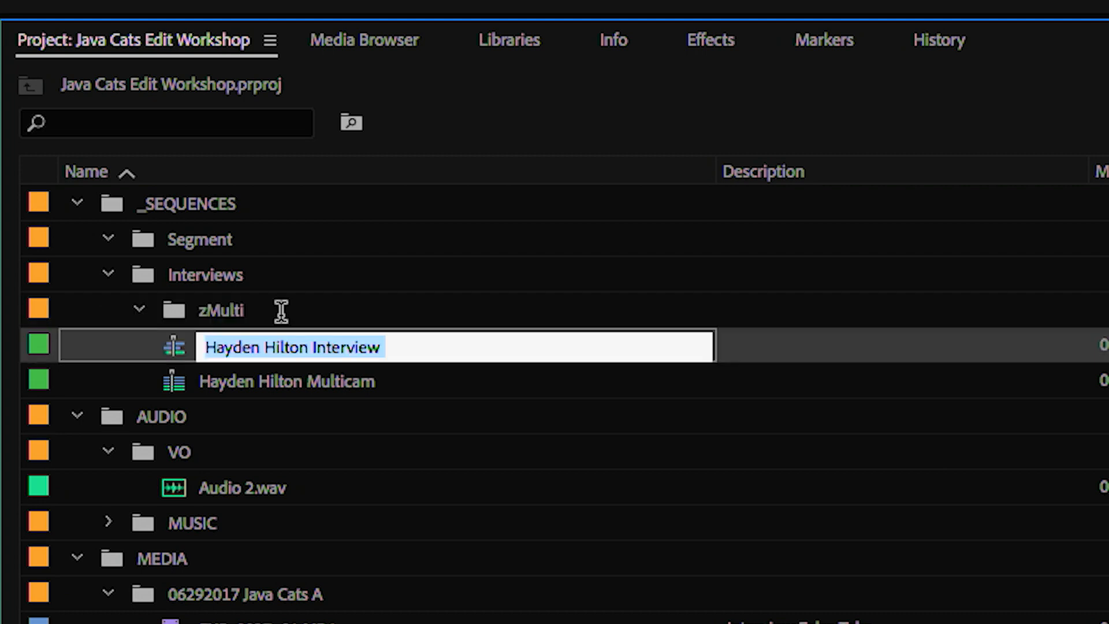
- Restore ascending name order and move the multicam sequence into the zMulti bin
left_click(122, 177)
left_click(137, 172)
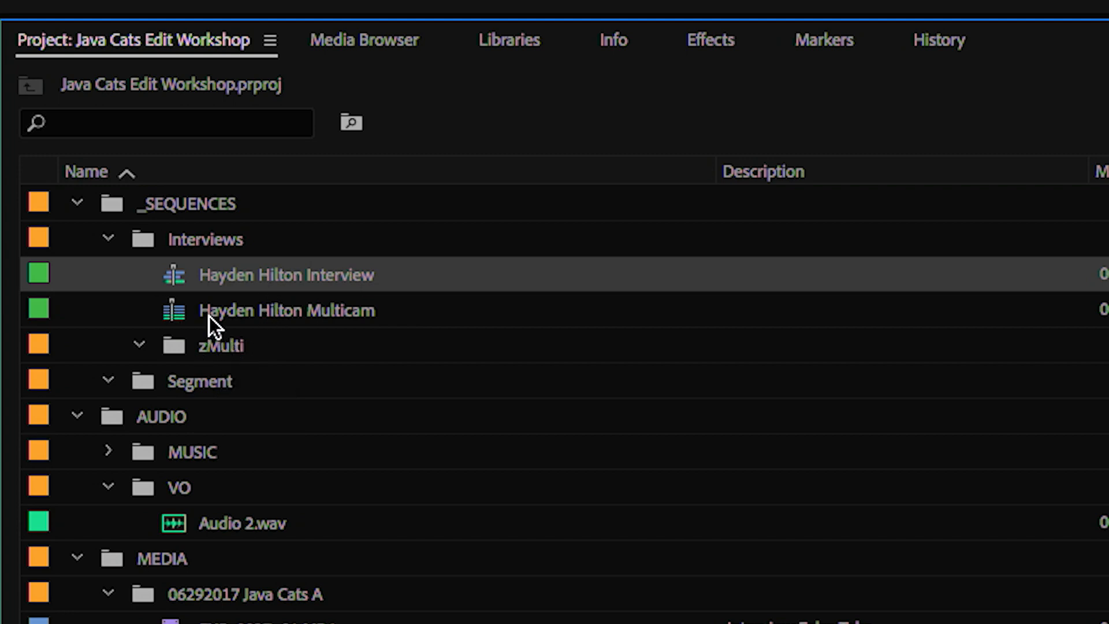
left_click(315, 311)
left_click_drag(167, 304, 192, 351)
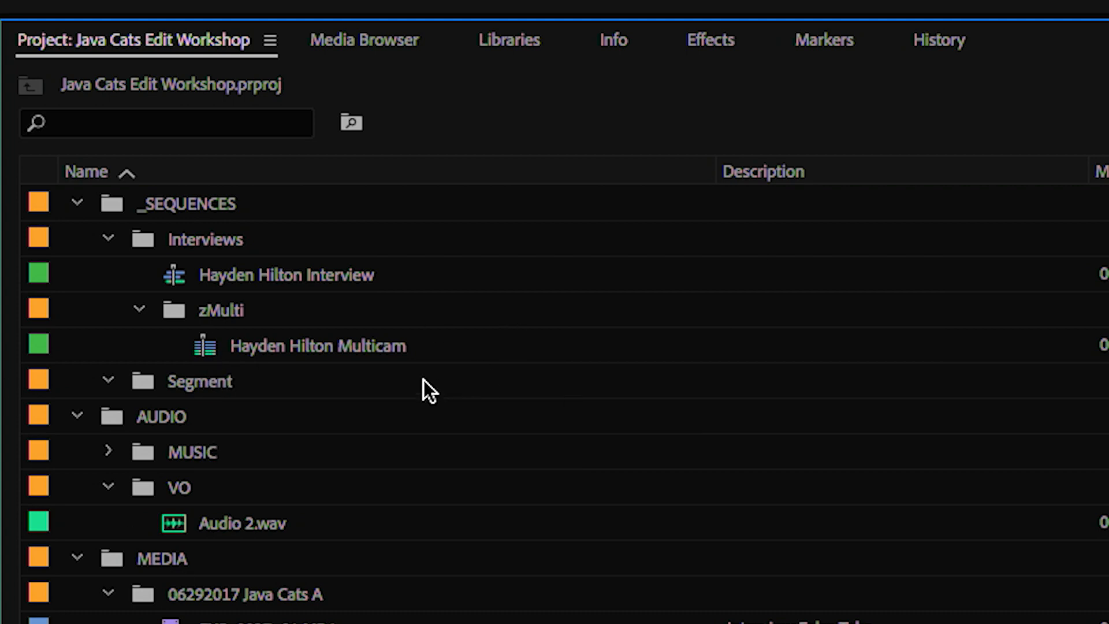
- Open the interviewee's Multicam sequence and delete all of its clips
right_click(207, 350)
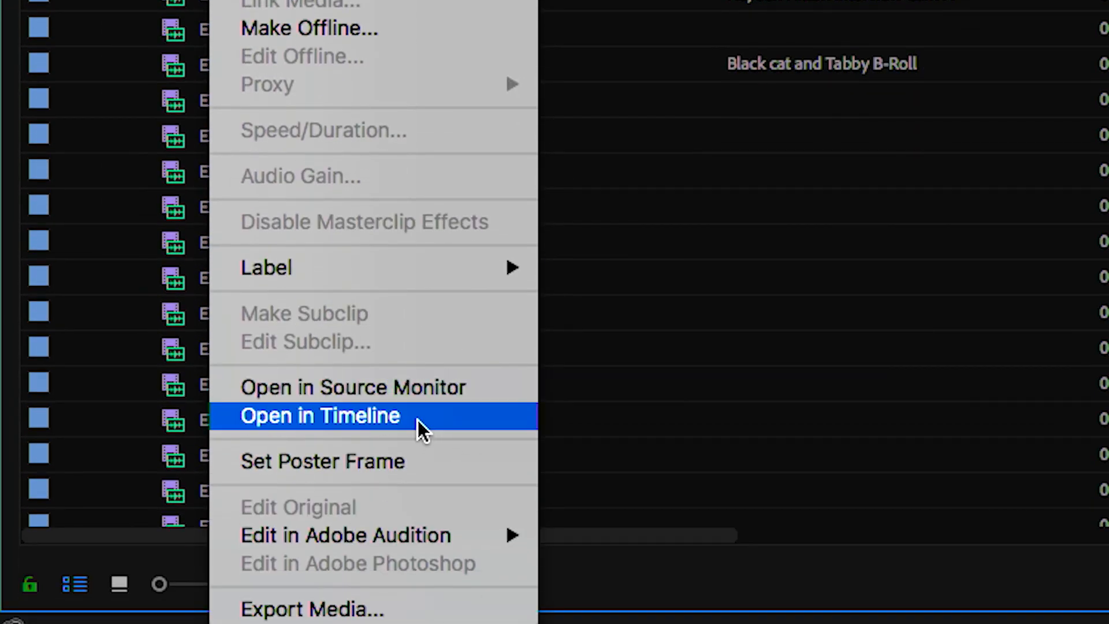
left_click(418, 421)
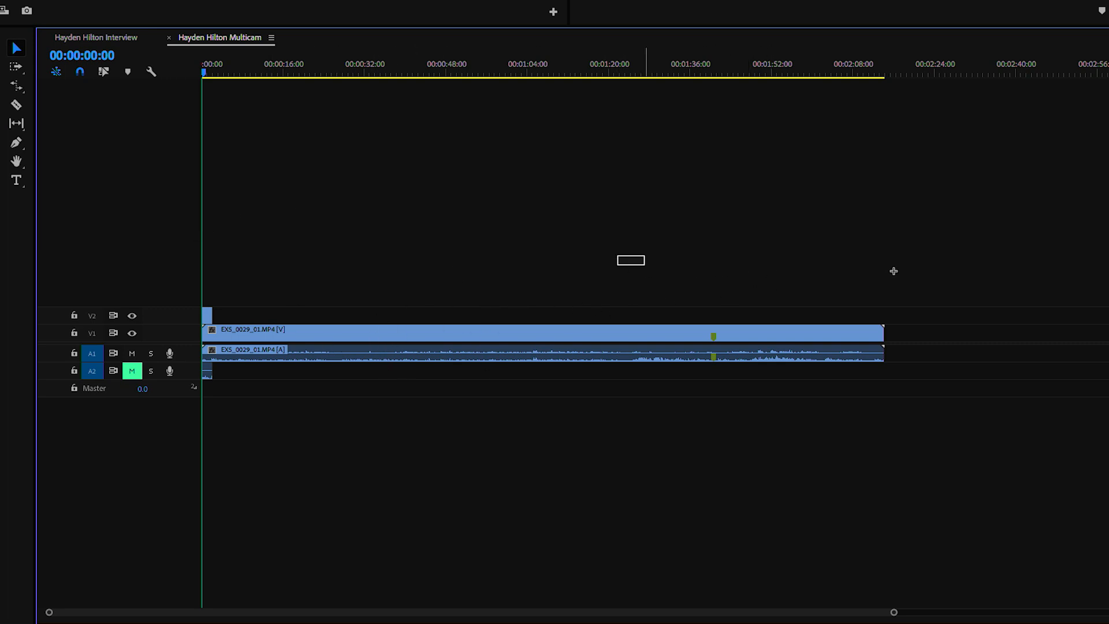
left_click_drag(976, 208, 72, 522)
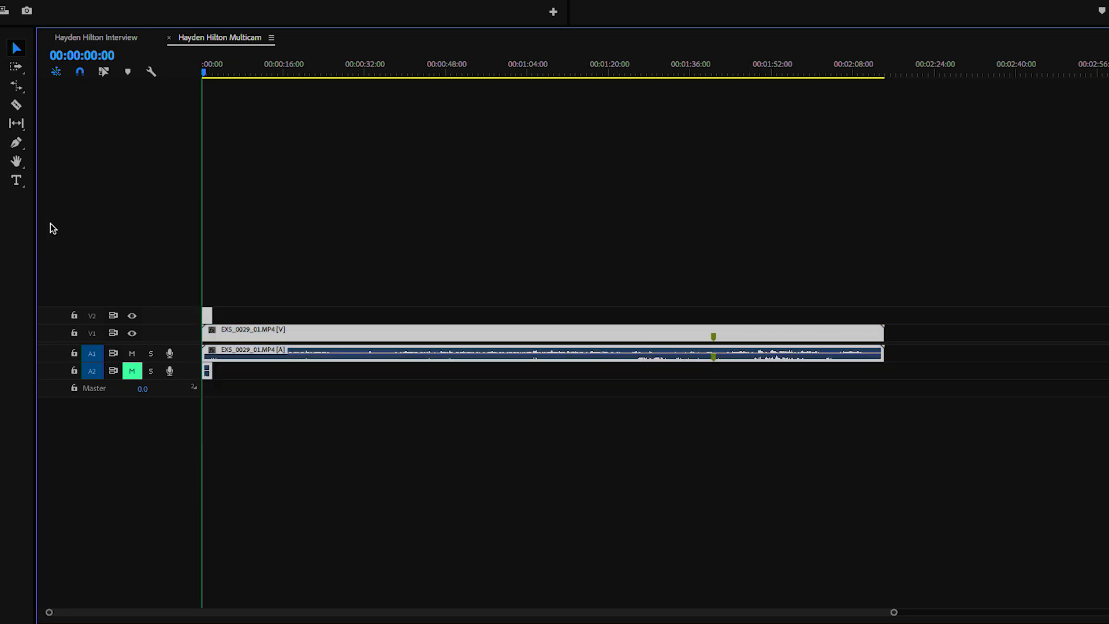
left_click_drag(1098, 215, 53, 562)
key("BackSpace")
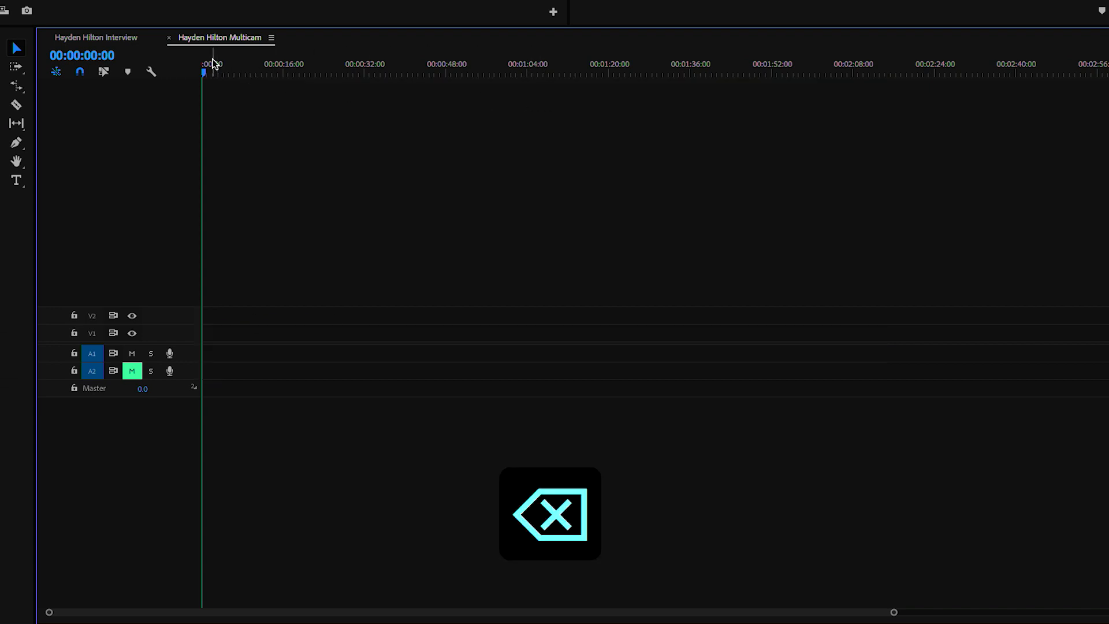
- Copy all clips from the interview sequence
left_click(102, 37)
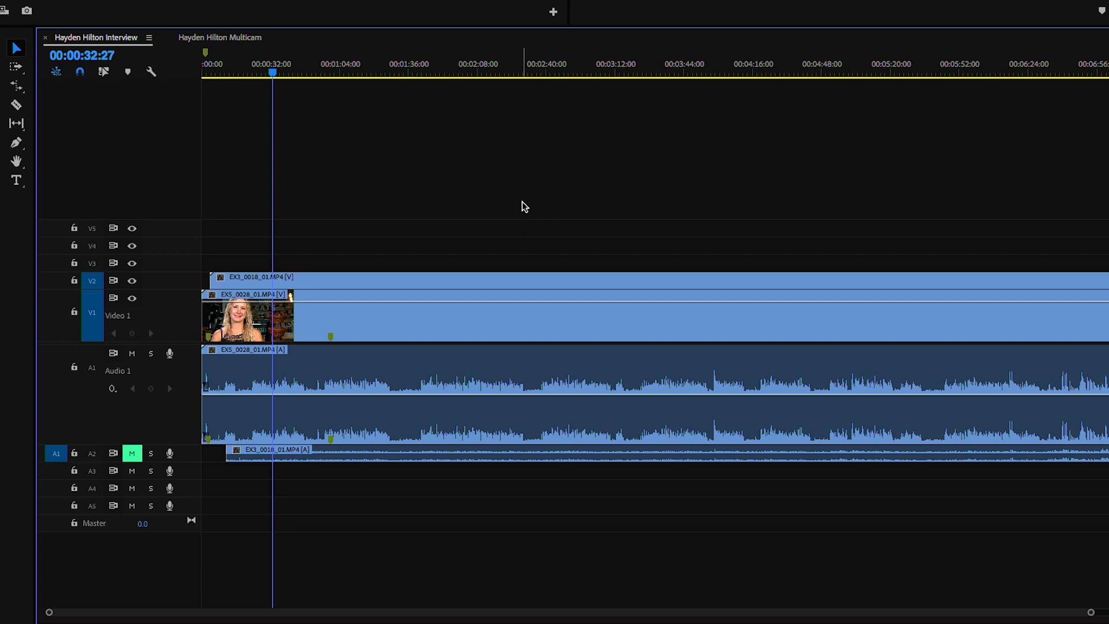
key("minus")
key("minus")
key("minus")
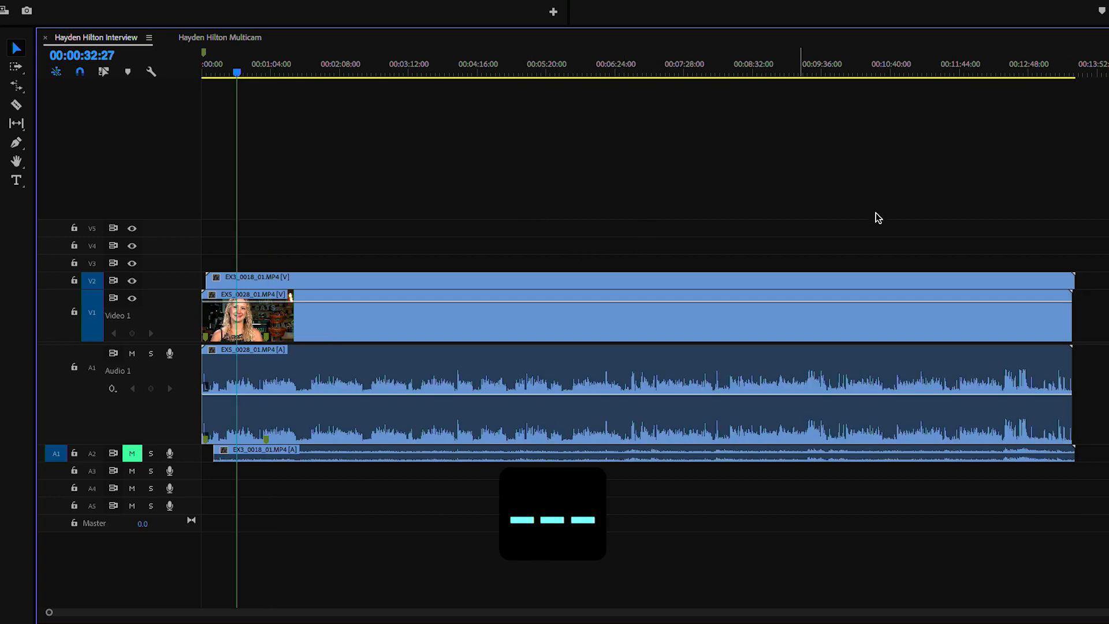
left_click_drag(1108, 180, 249, 437)
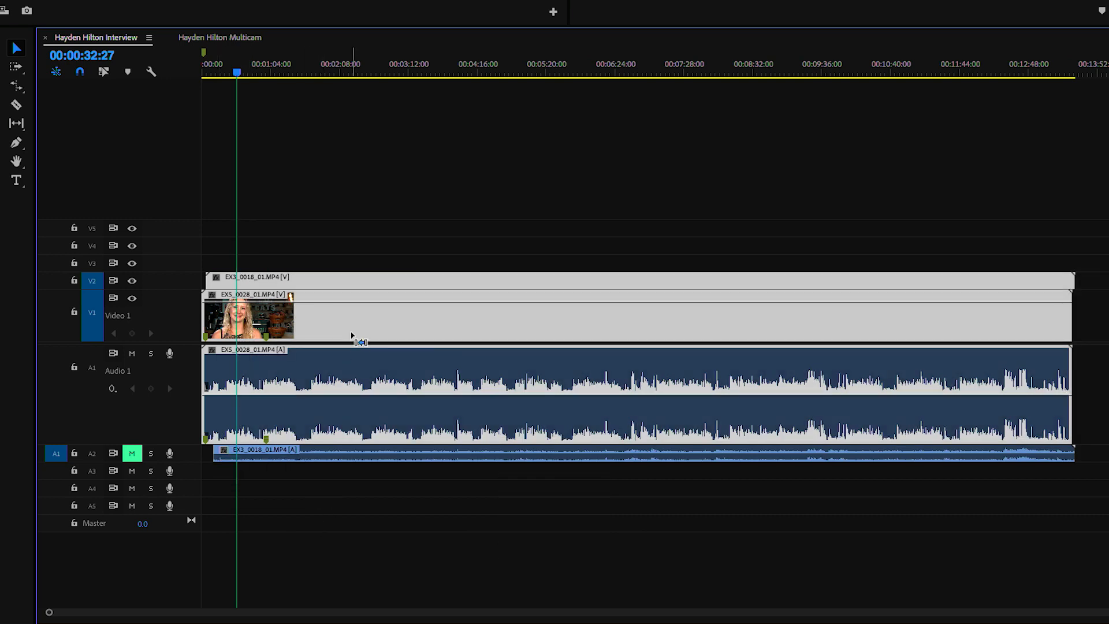
key("super+c")
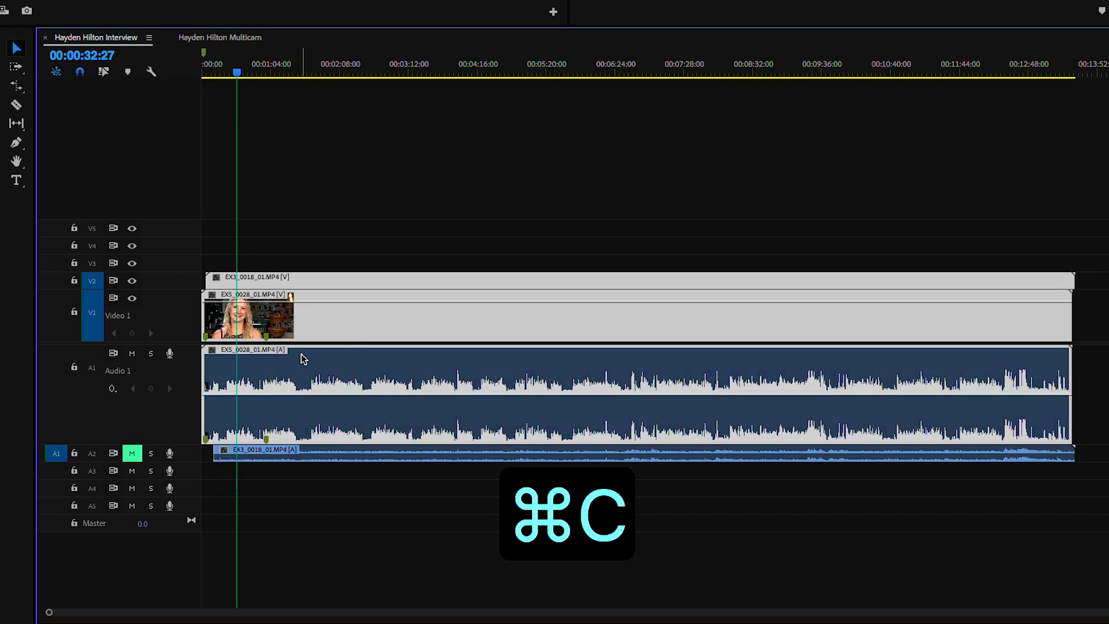
- Paste the copied clips at the start of the Multicam sequence, then return to the interview sequence
left_click(192, 38)
key("Home")
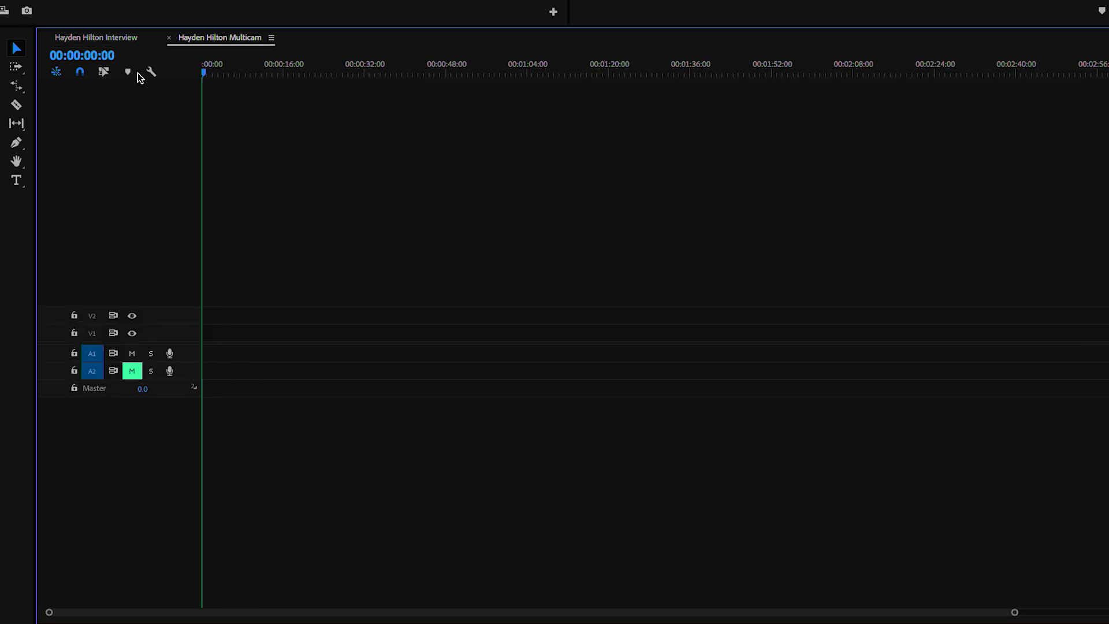
key("super+v")
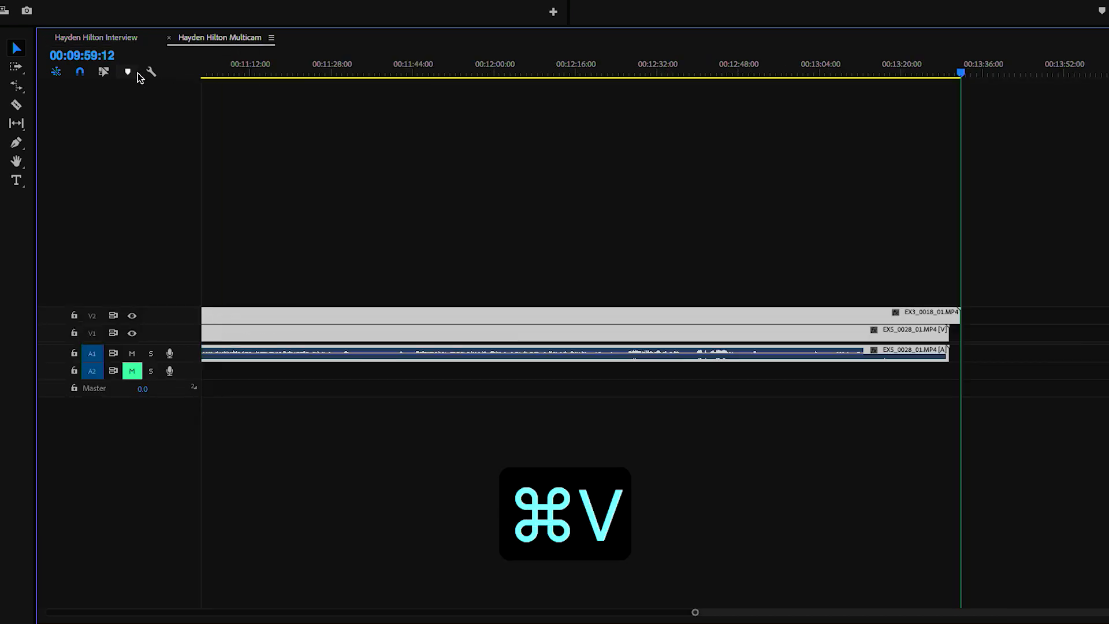
scroll(572, 159, "left", 20)
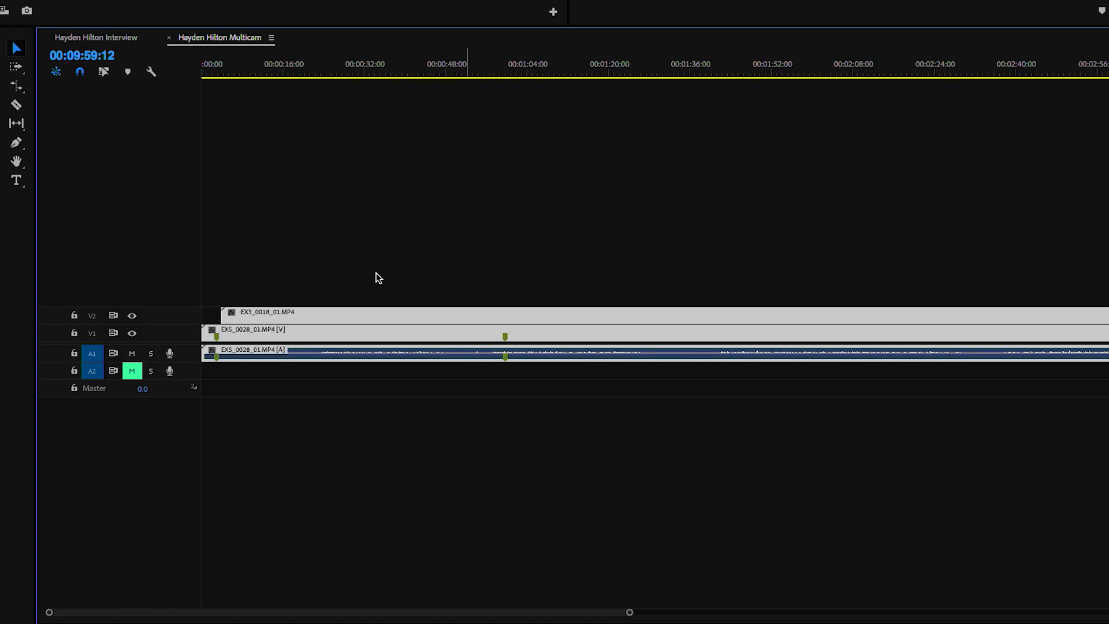
key("super+a")
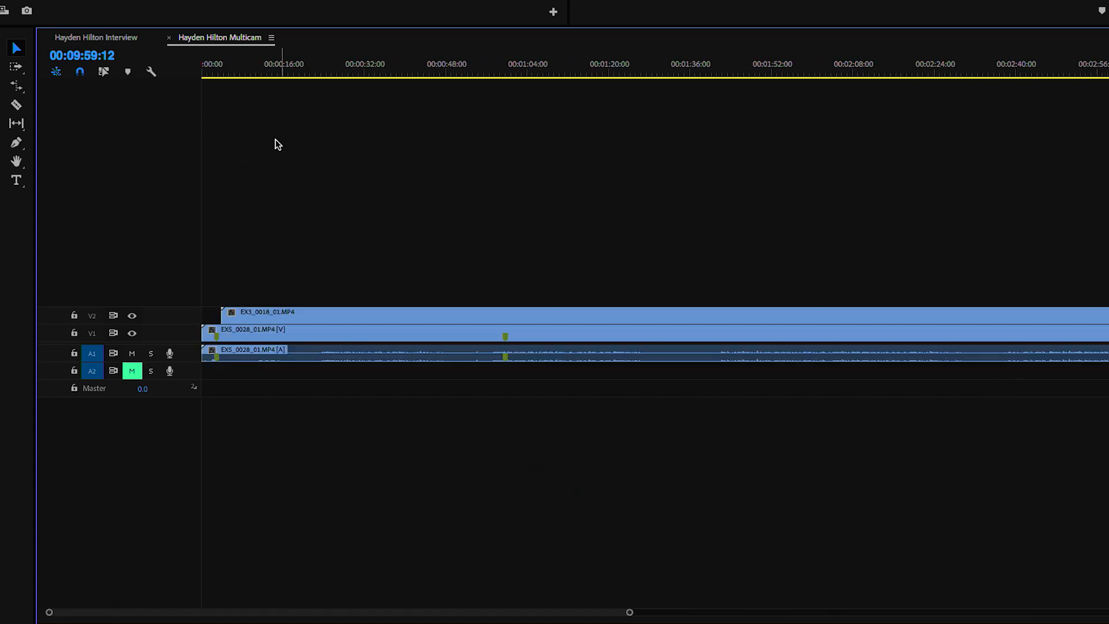
left_click(102, 37)
left_click(289, 148)
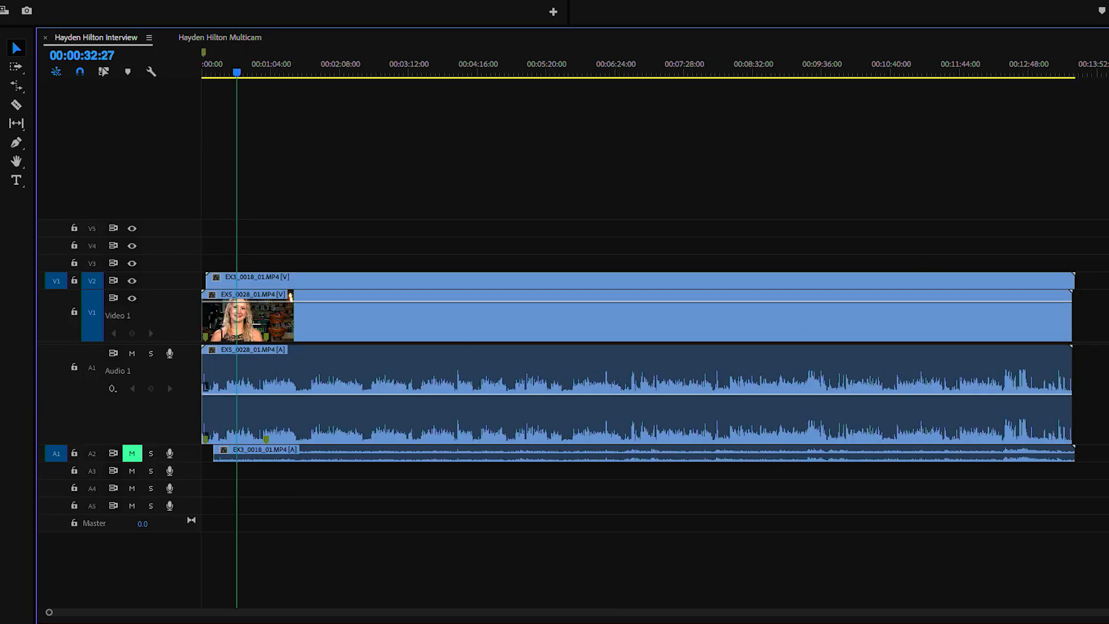
- Delete the V1/V2 camera clips and place the Multicam sequence on V1 without source audio
left_click_drag(1108, 233, 819, 306)
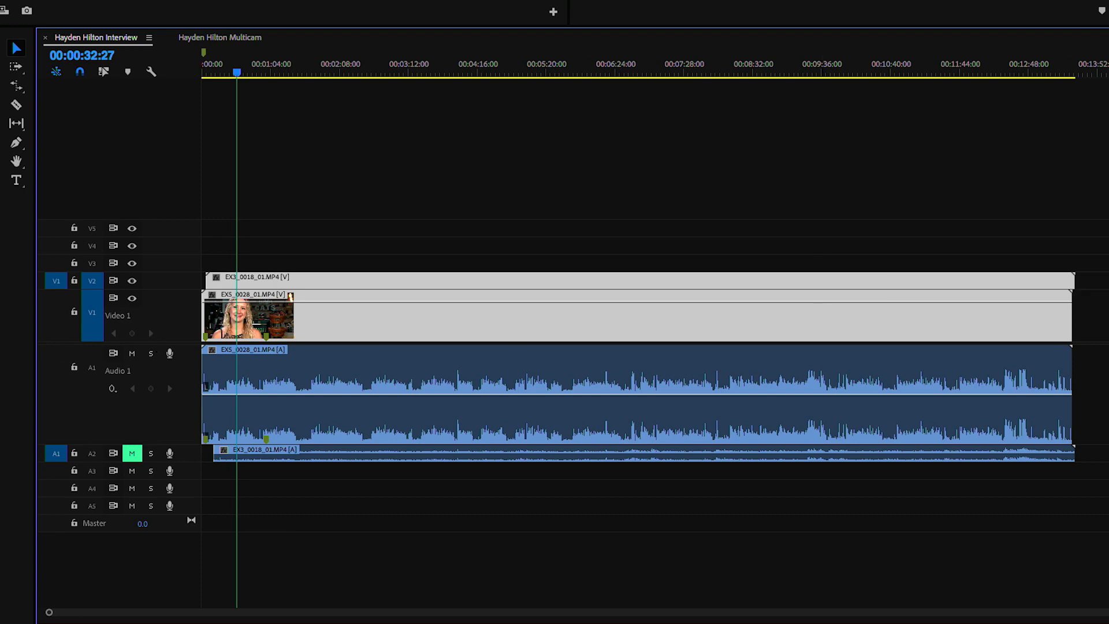
key("BackSpace")
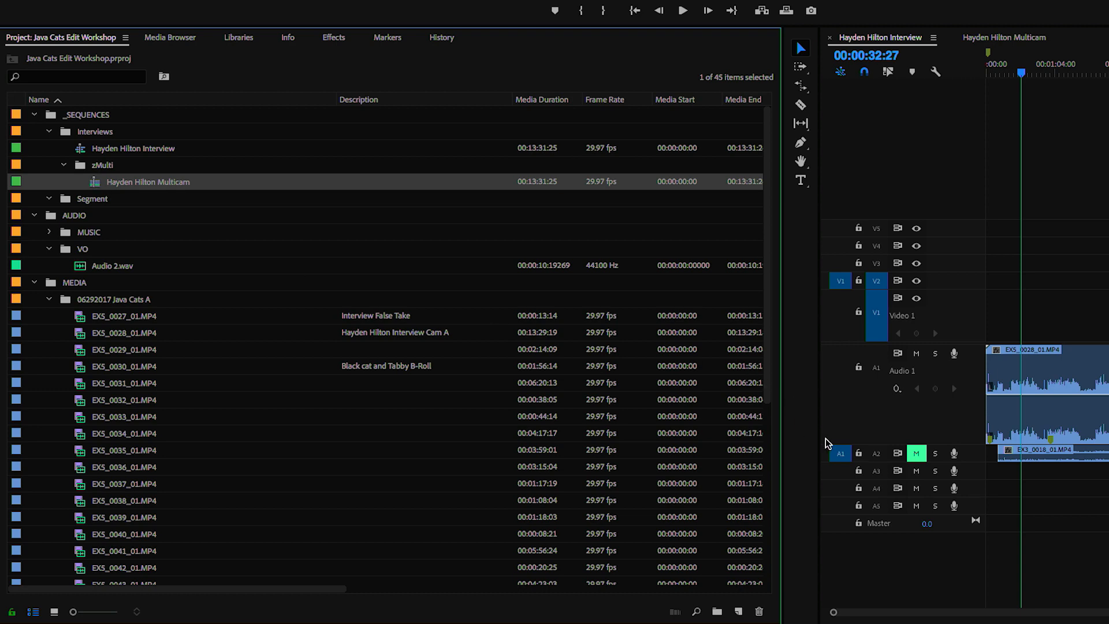
left_click(840, 453)
left_click_drag(92, 182, 1075, 315)
left_click_drag(294, 312, 203, 335)
- Delete the EX3_0018_01.MP4 audio clip on A2 and resize the video tracks
left_click_drag(287, 75, 382, 118)
key("space")
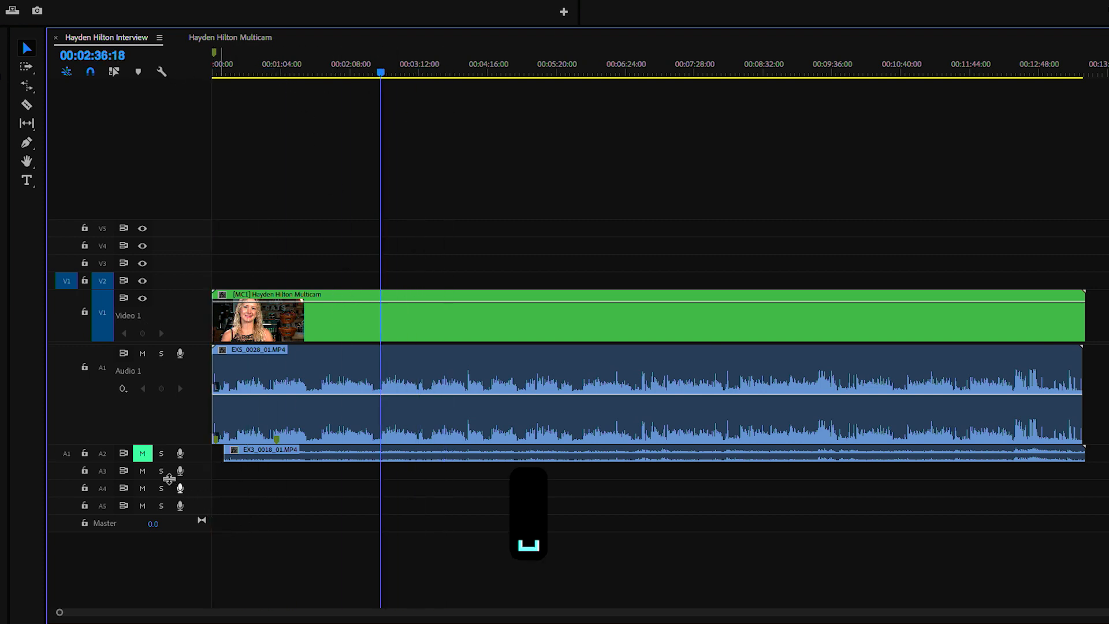
key("space")
left_click(640, 457)
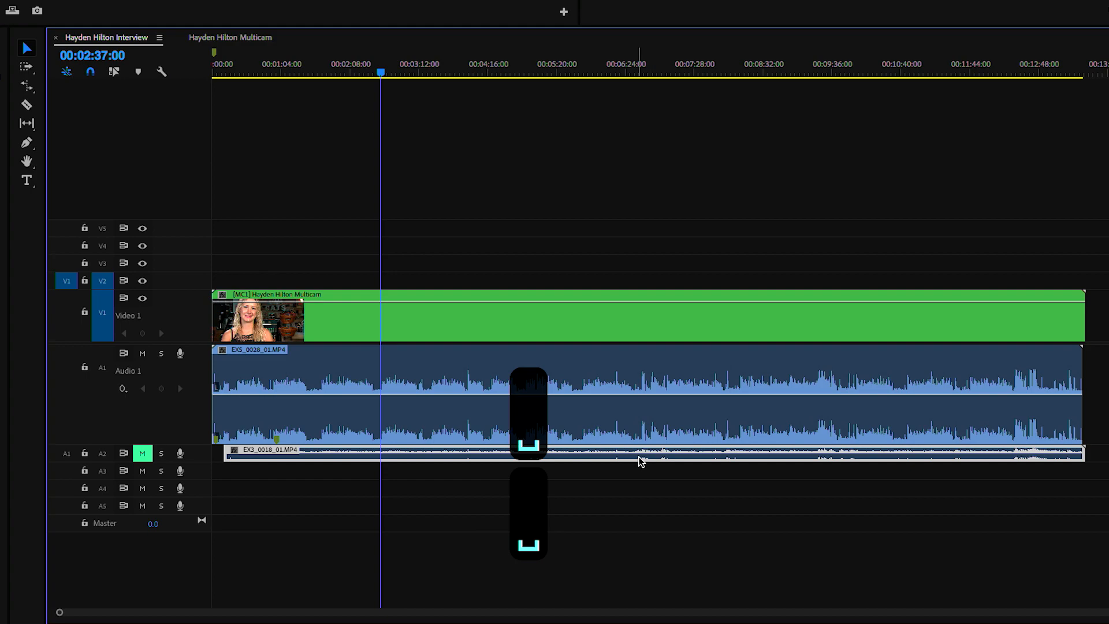
key("BackSpace")
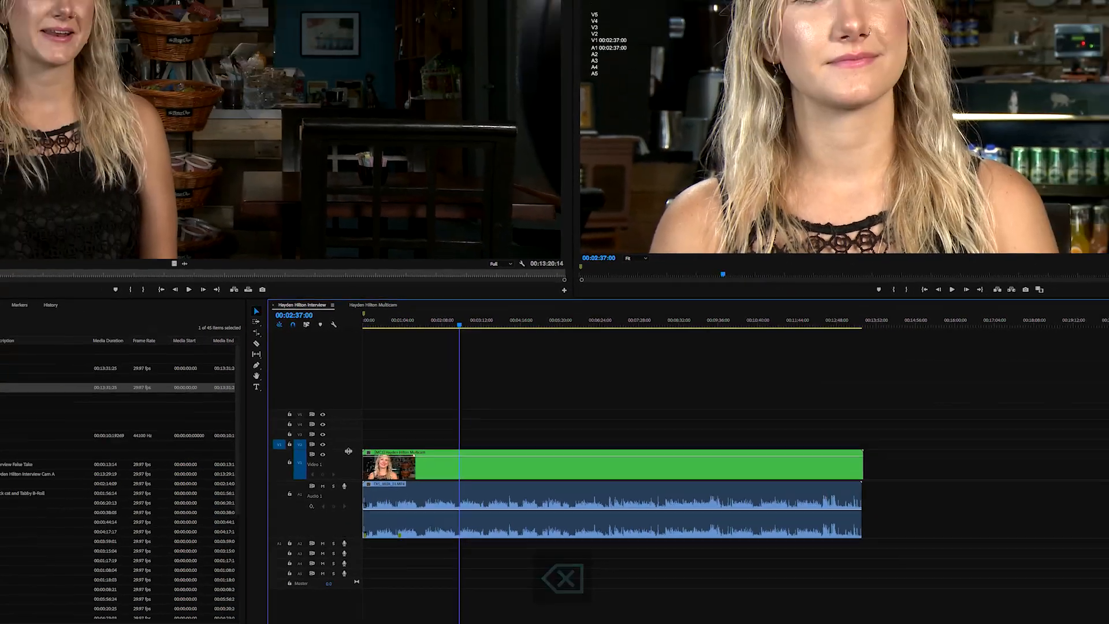
left_click_drag(257, 358, 257, 379)
left_click_drag(390, 502, 391, 502)
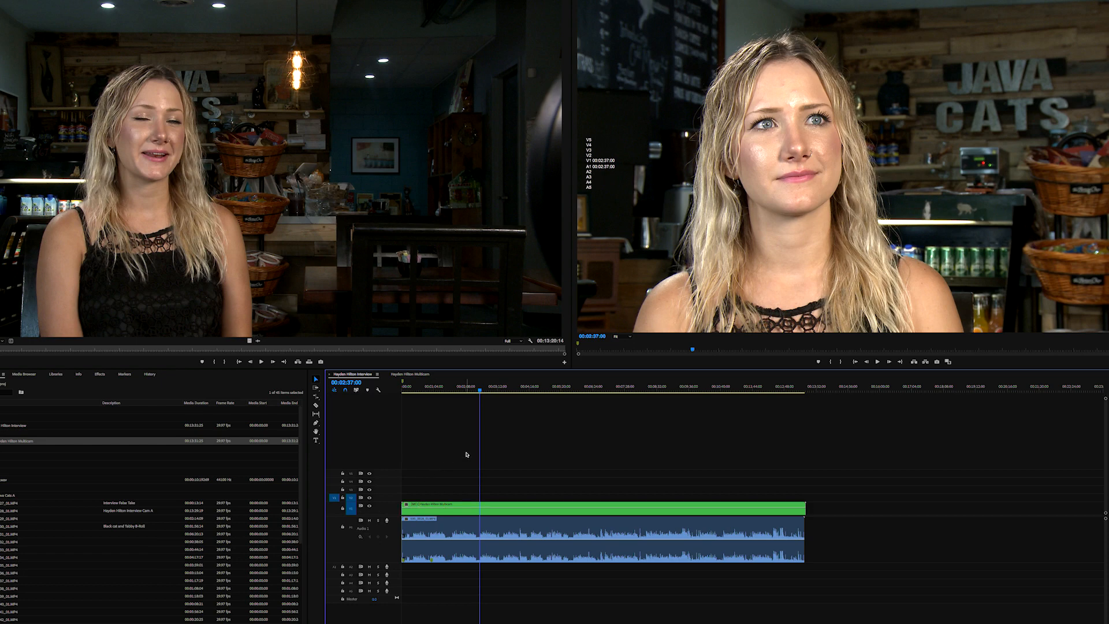
- Set the Program monitor's display mode to Multi-Camera
left_click(454, 387)
key("Home")
key("space")
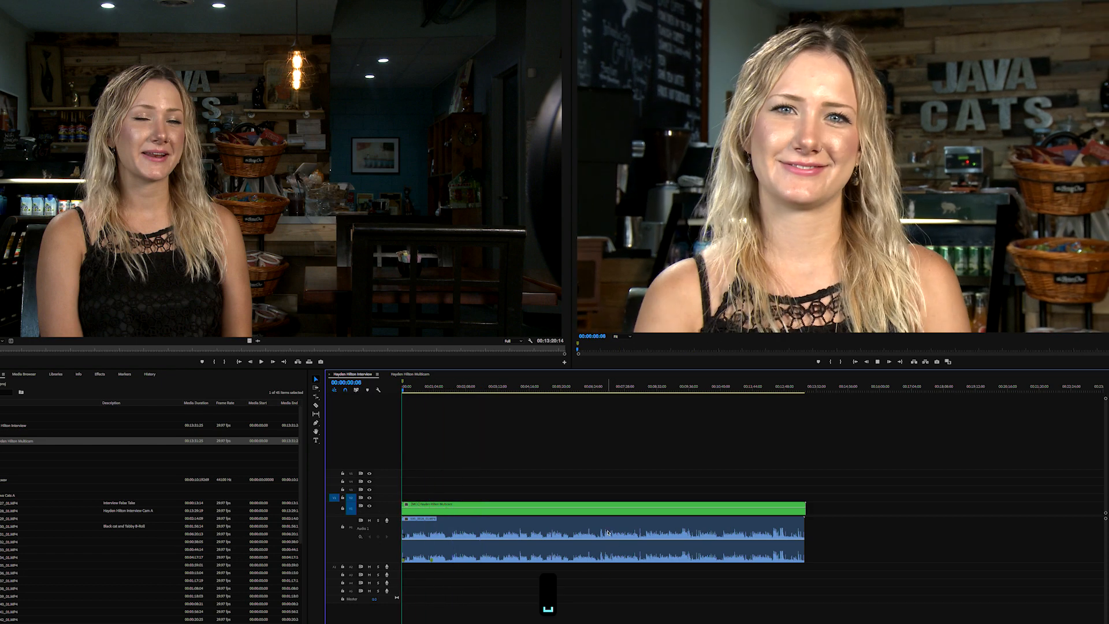
key("space")
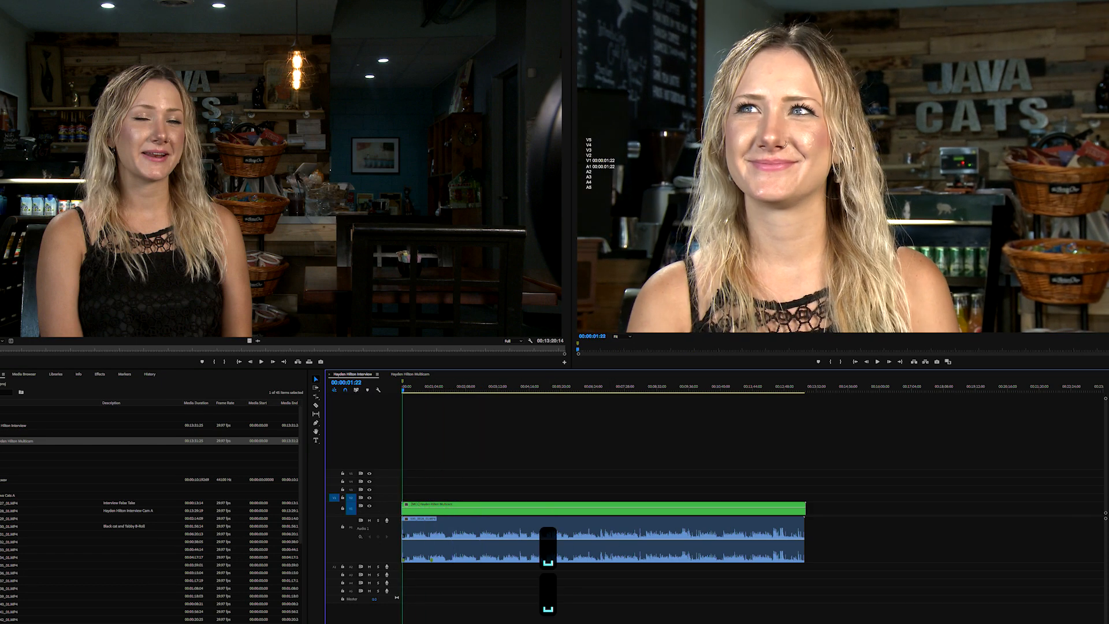
right_click(839, 142)
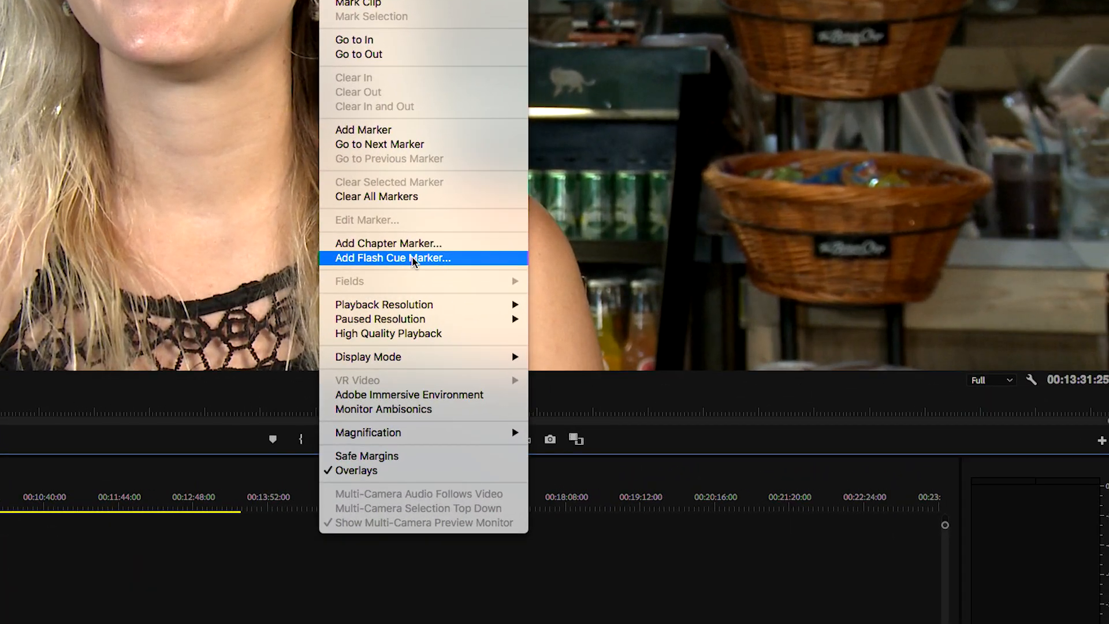
mouse_move(391, 305)
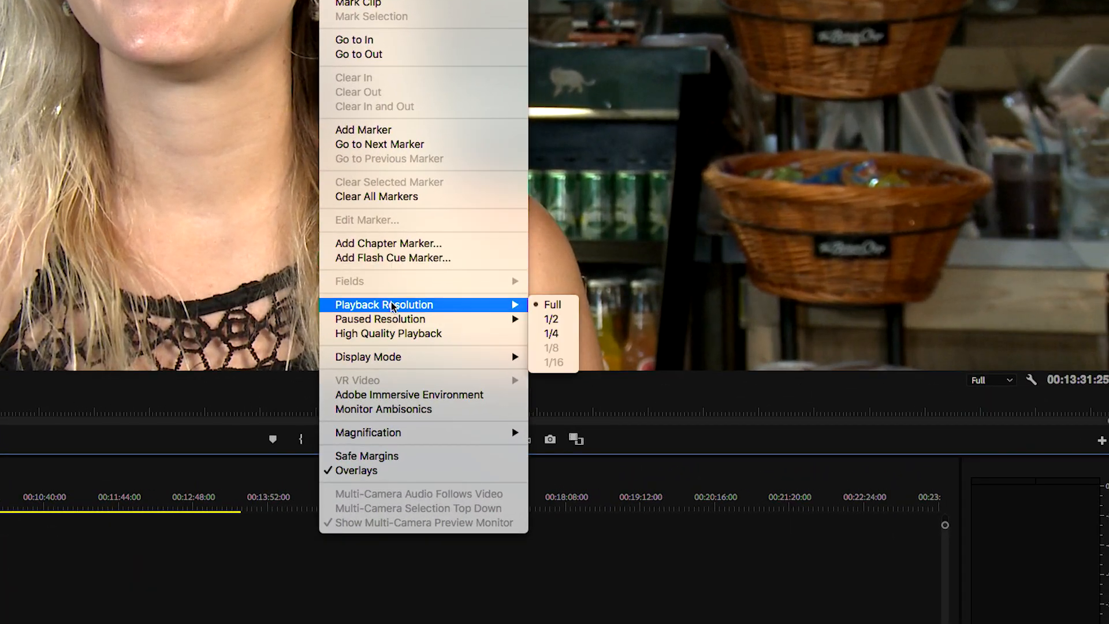
mouse_move(385, 357)
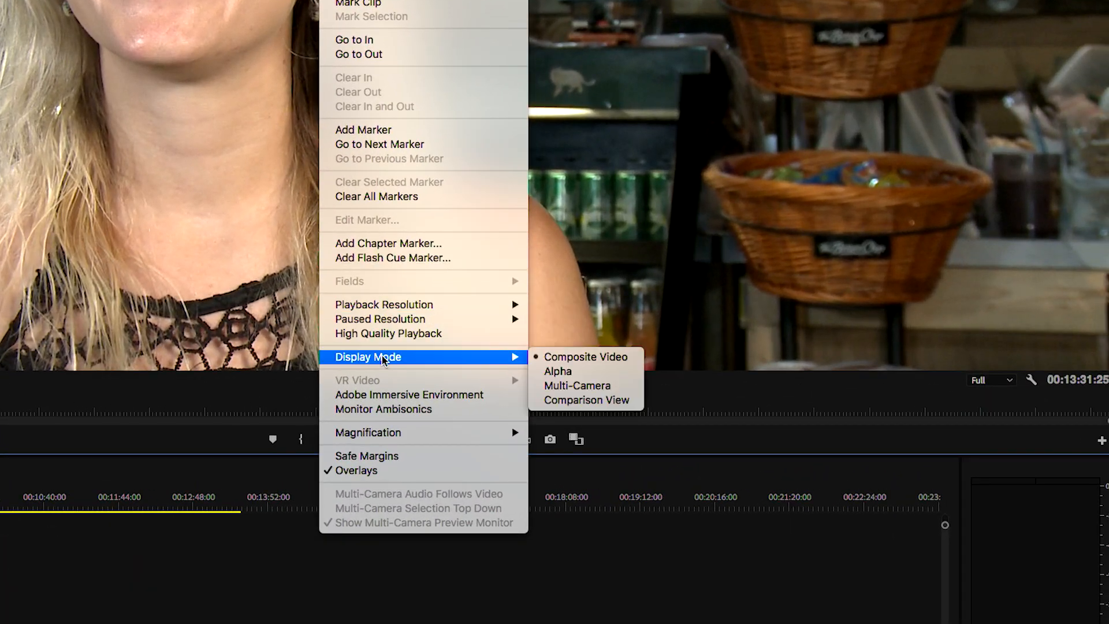
left_click(584, 385)
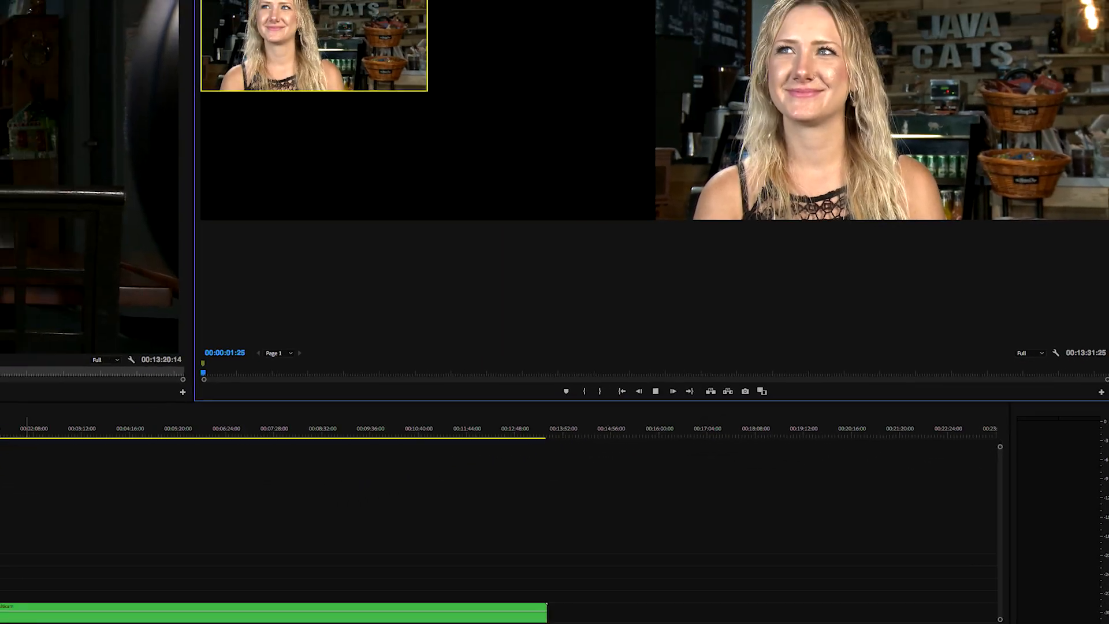
- Play from about 00:02:01 and cut back and forth between camera angles 1 and 2
left_click(141, 480)
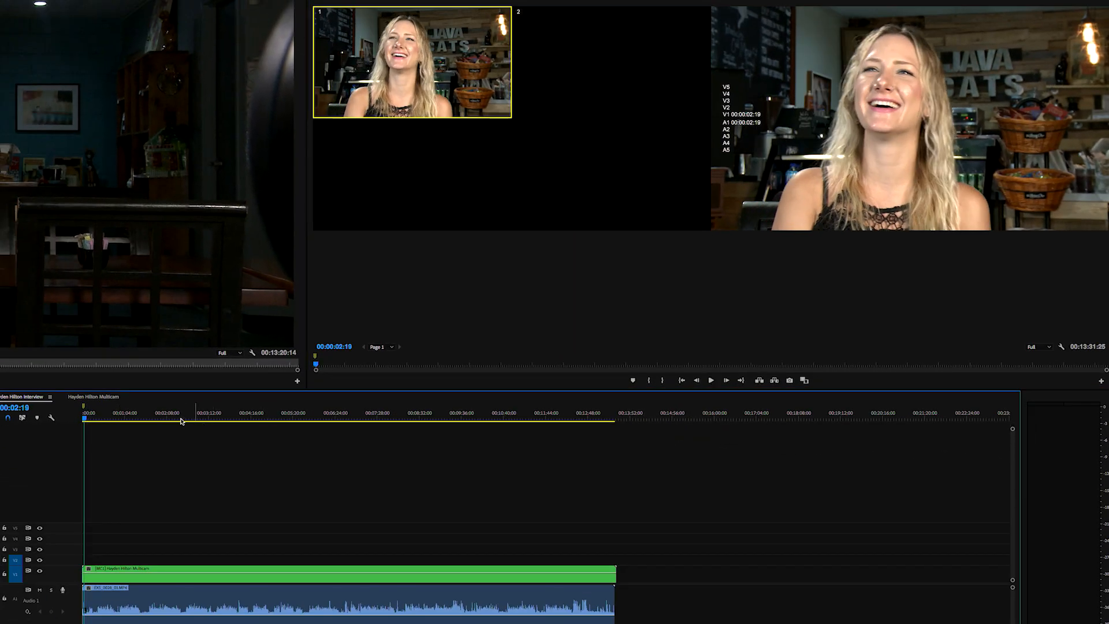
left_click_drag(181, 418, 151, 437)
key("space")
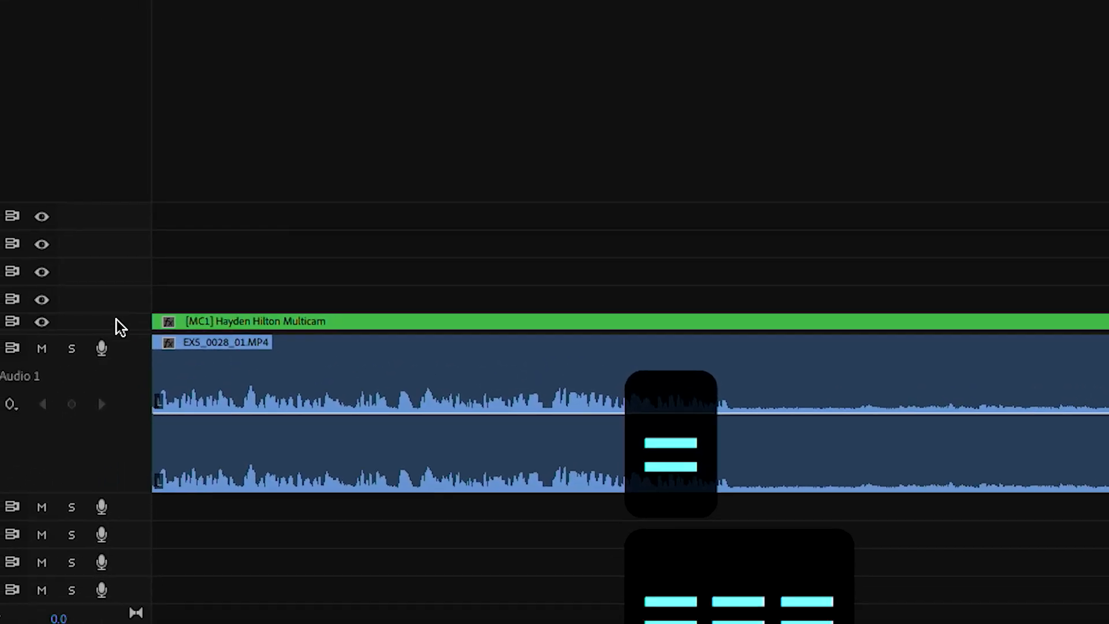
left_click_drag(41, 459, 49, 448)
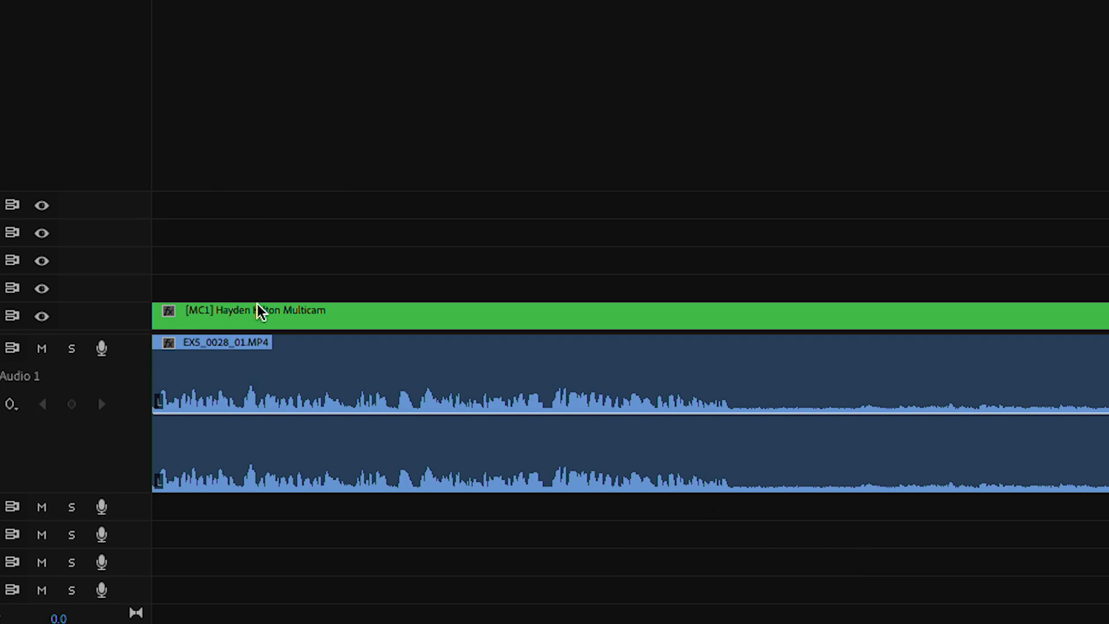
left_click_drag(358, 0, 326, 0)
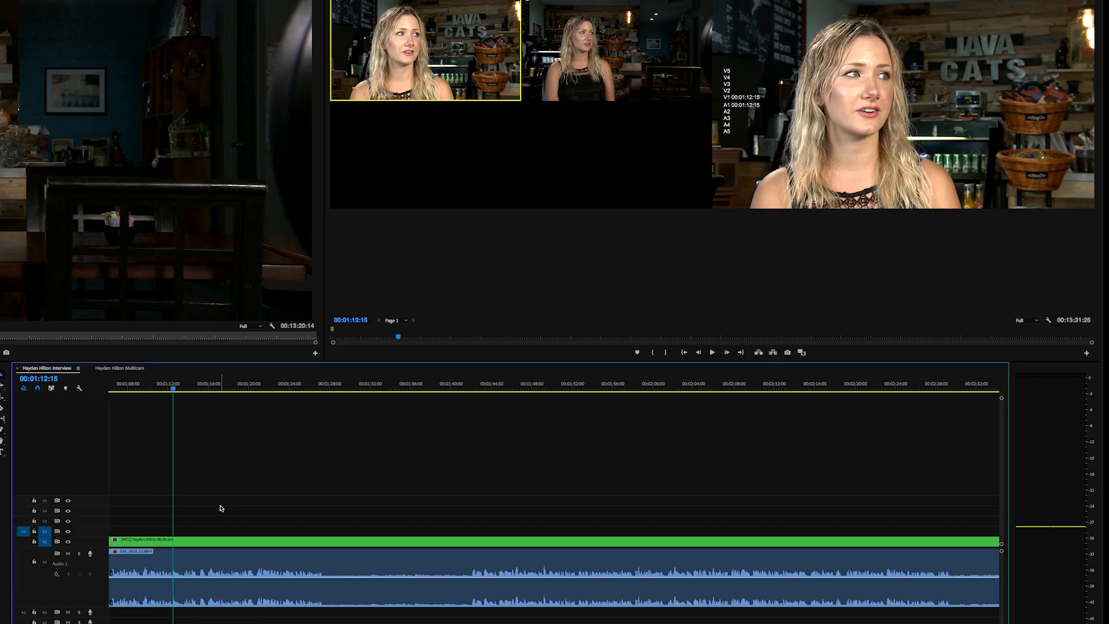
key("2")
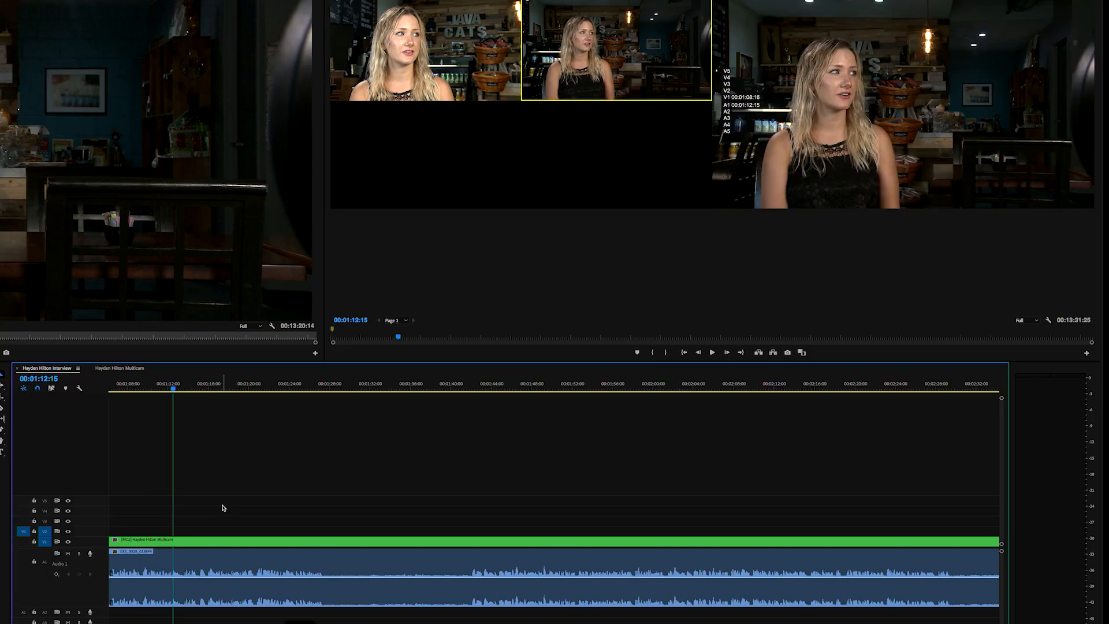
key("1")
key("2")
key("1")
key("2")
key("2")
key("1")
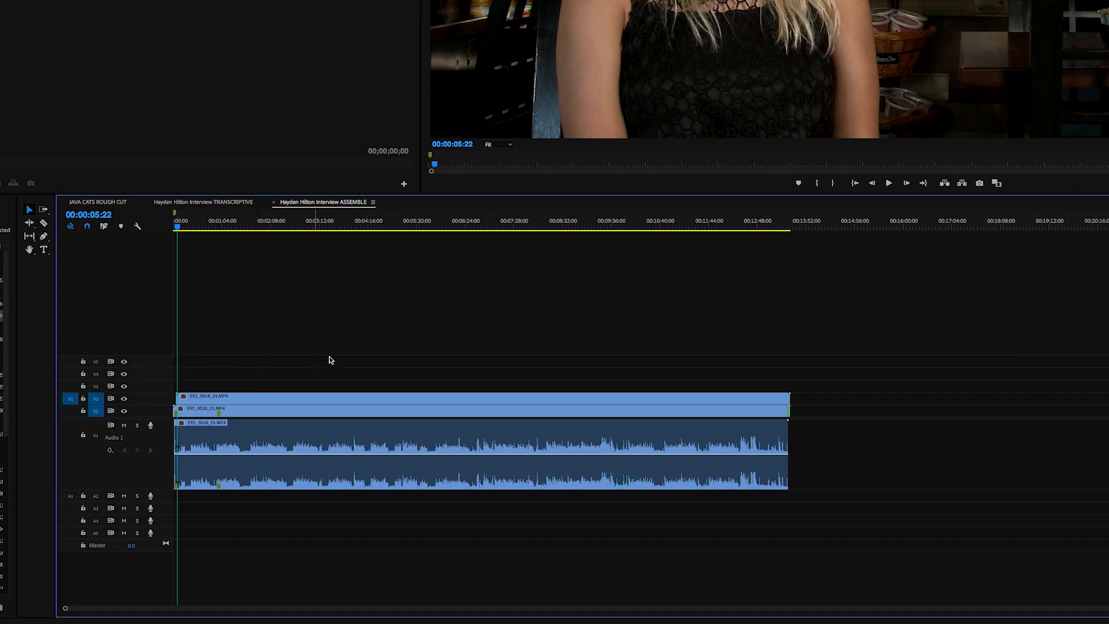
- Nest the V1 and V2 camera clips into one clip named with the interviewee's name plus 'Multicam A'
left_click_drag(436, 329, 271, 413)
right_click(289, 415)
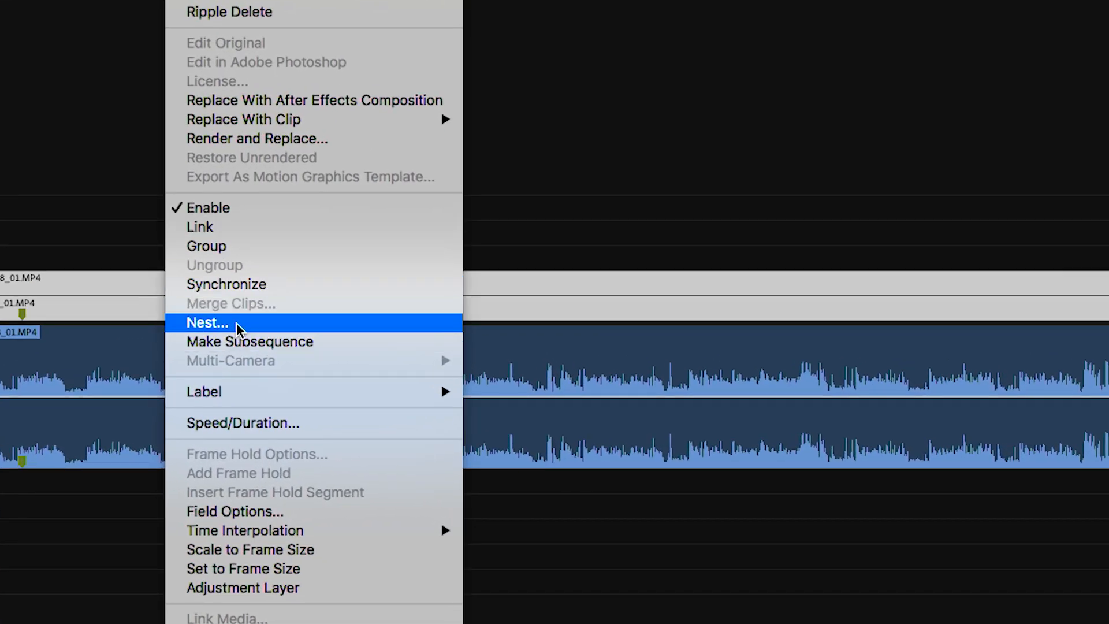
left_click(237, 324)
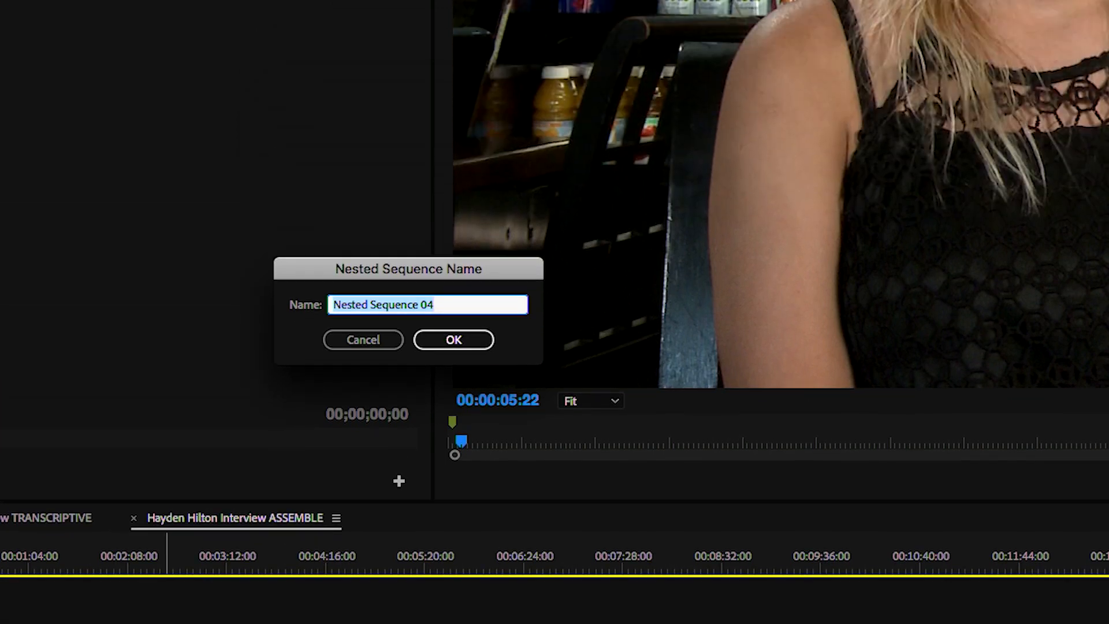
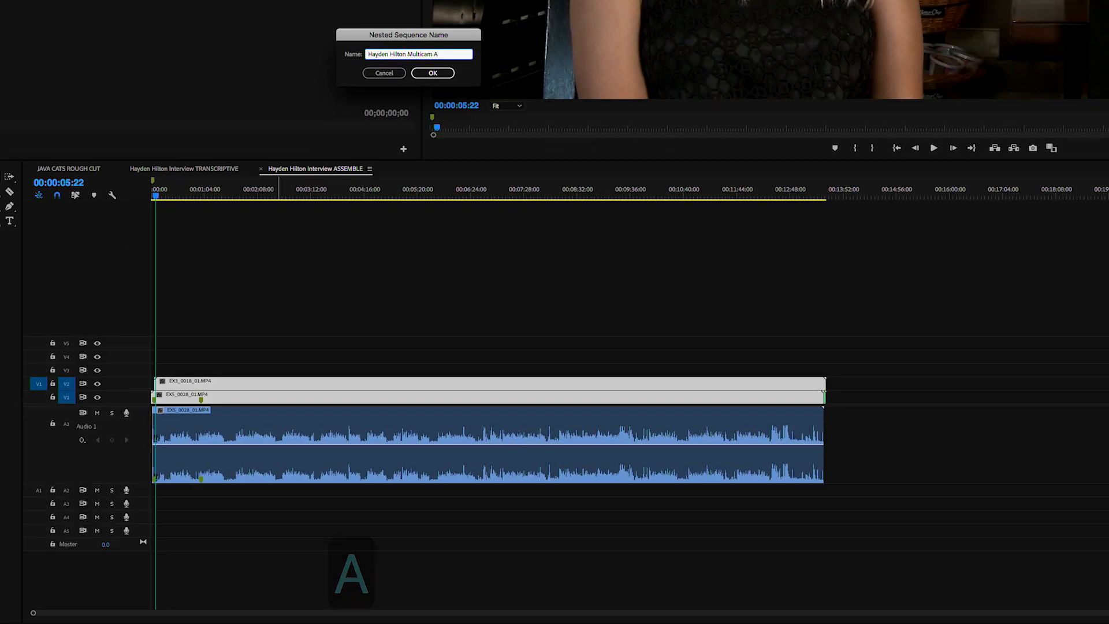
key("Return")
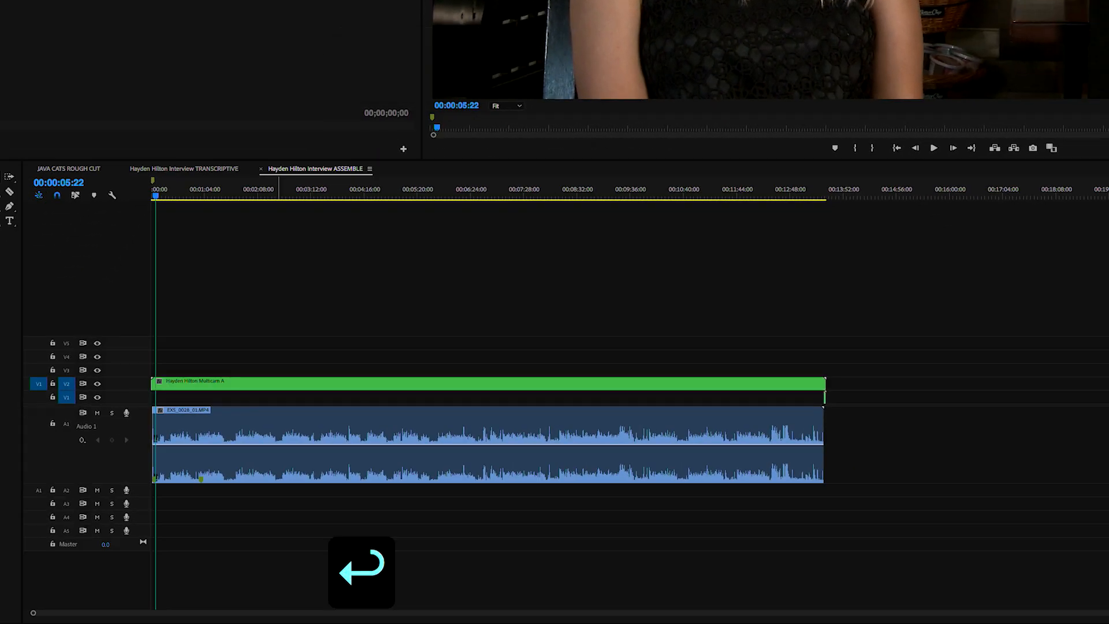
- Zoom in on the nested clip's end and delete the leftover sliver on V1
left_click(641, 385)
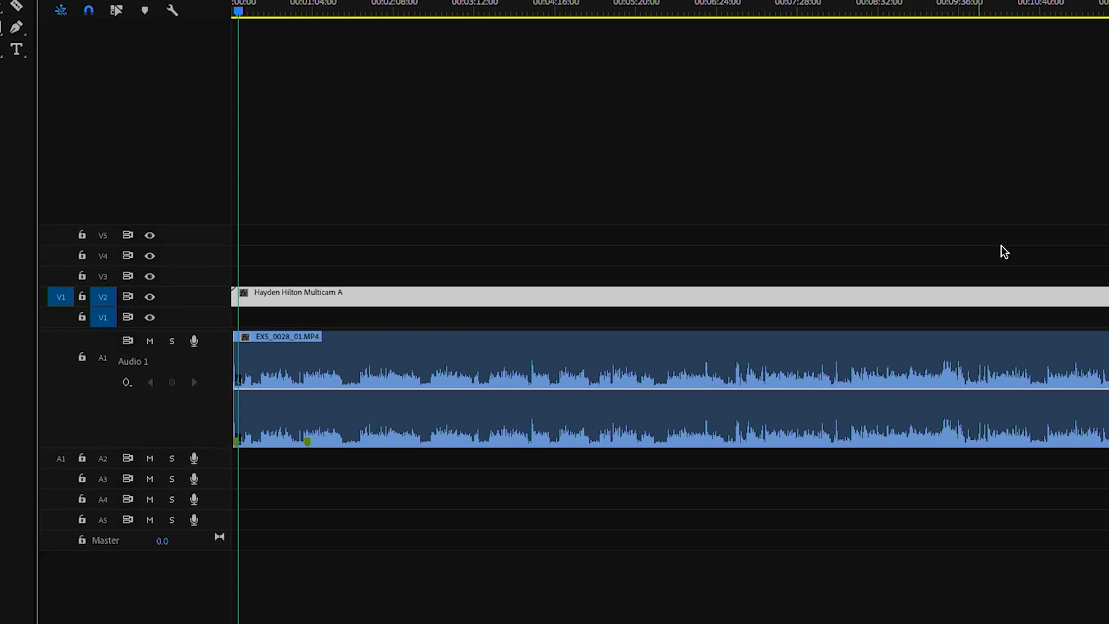
key("super+equal")
key("super+equal")
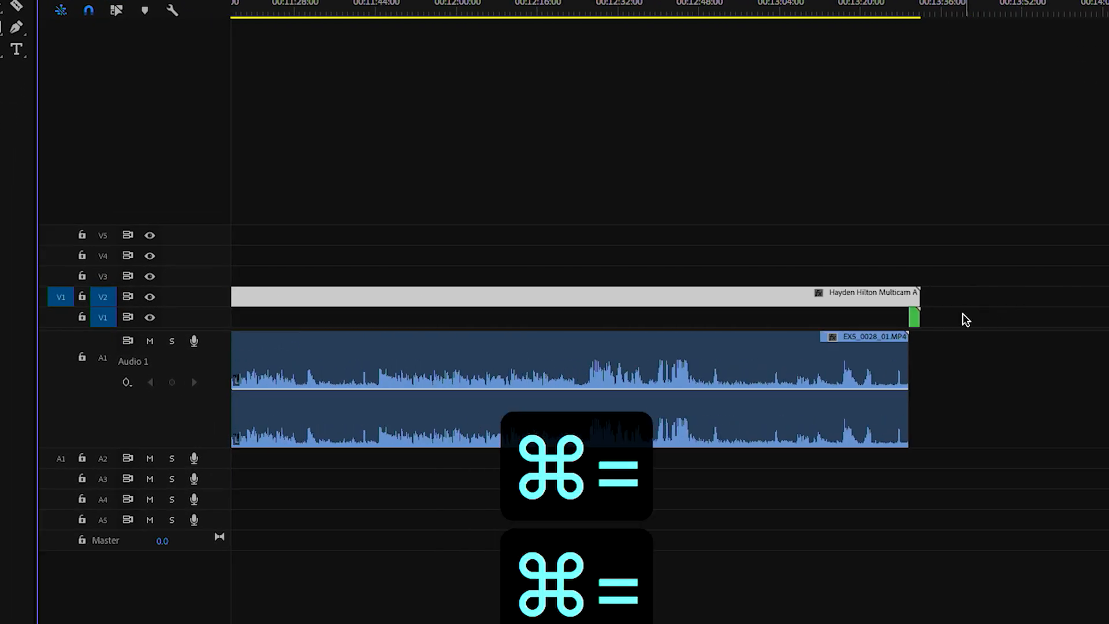
left_click(915, 317)
key("BackSpace")
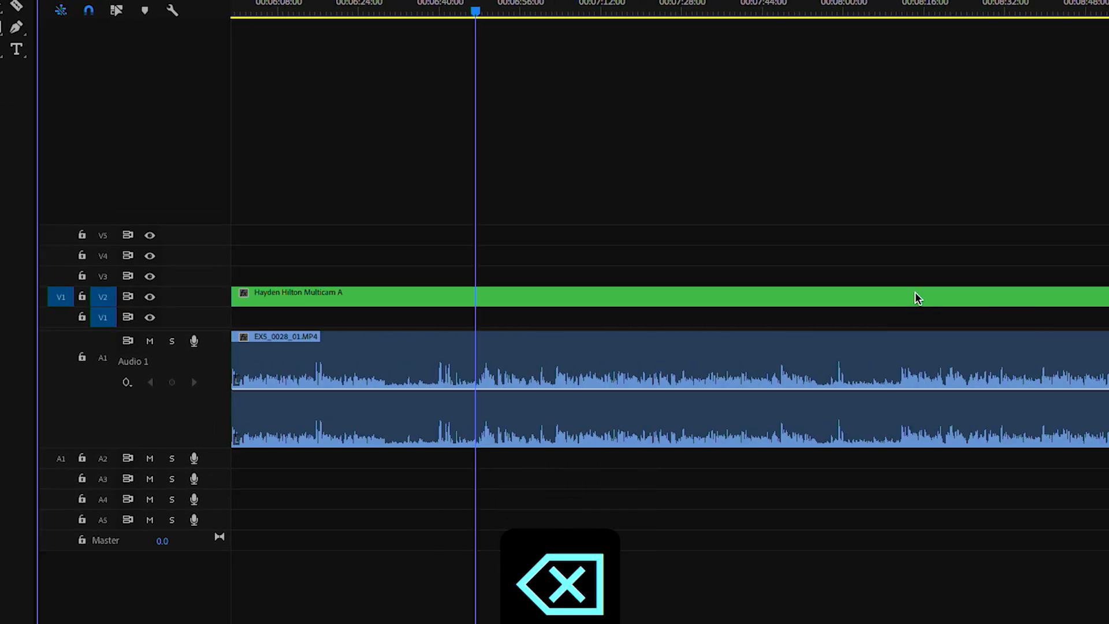
- Play around 00:00:37:14 and move the Multicam A clip down onto V1
scroll(914, 292, "left", 20)
left_click_drag(434, 12, 411, 13)
key("space")
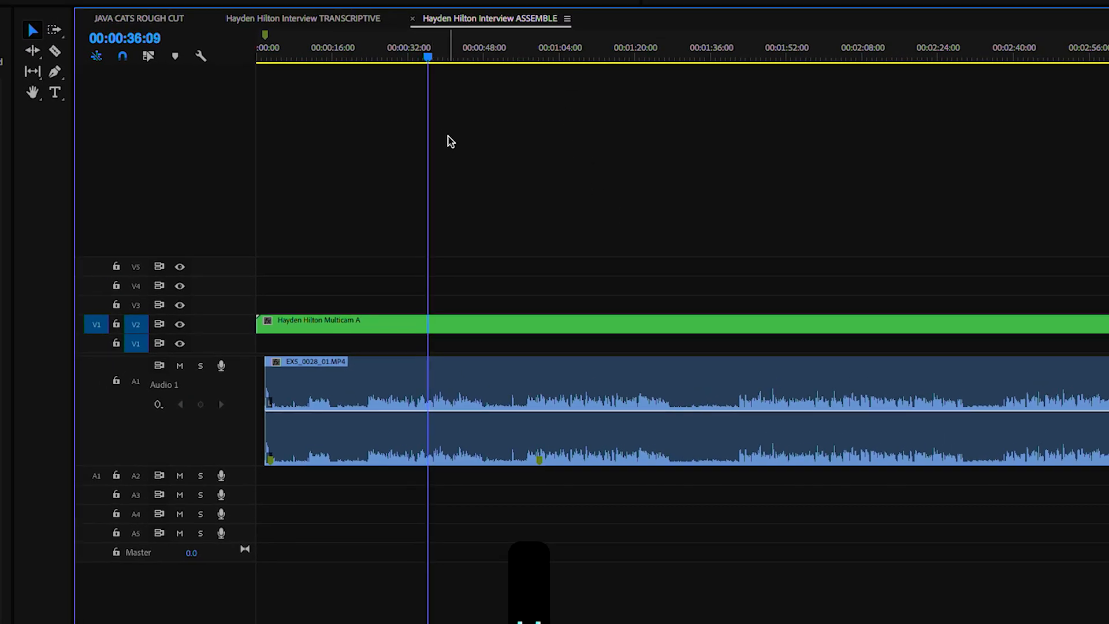
key("space")
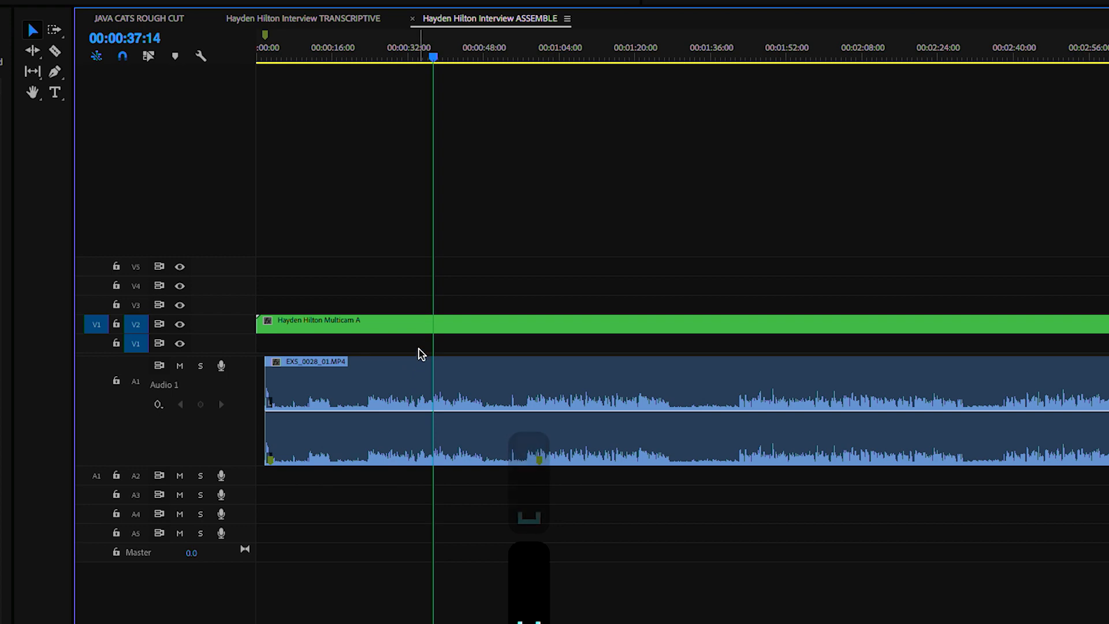
left_click_drag(428, 328, 425, 341)
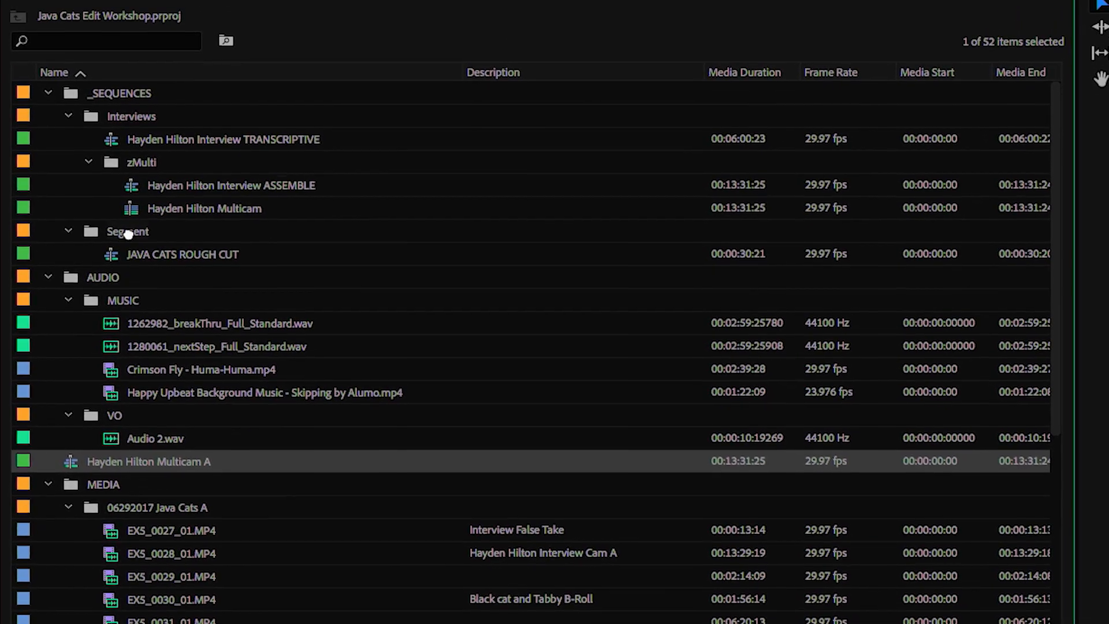
- Drag the Multicam A sequence in the Project panel into the zMulti bin
left_click_drag(128, 234, 159, 204)
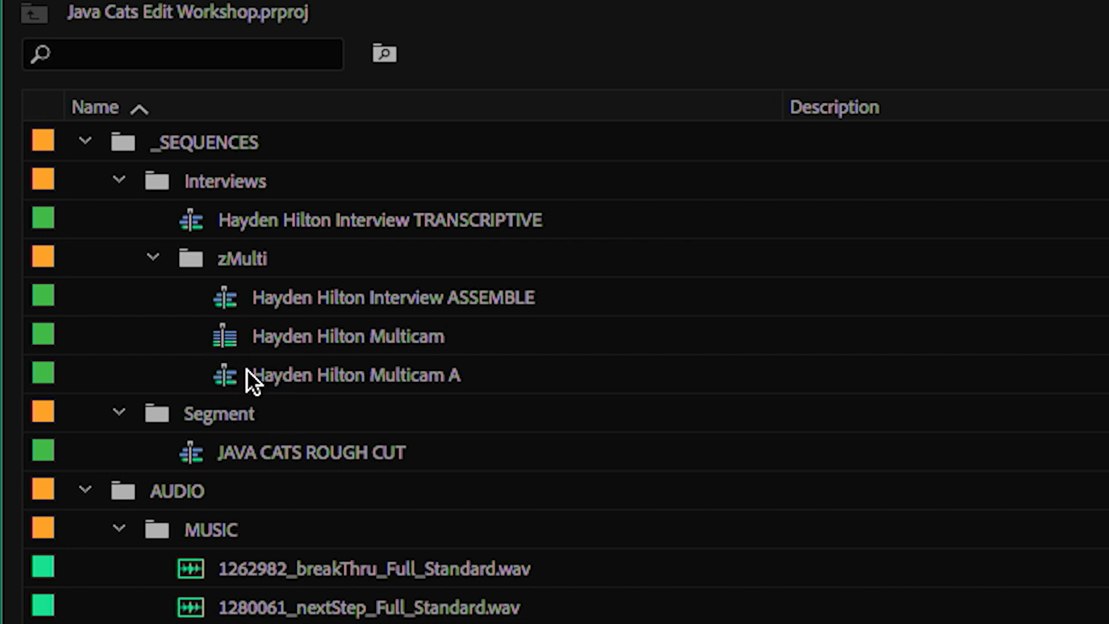
mouse_move(247, 370)
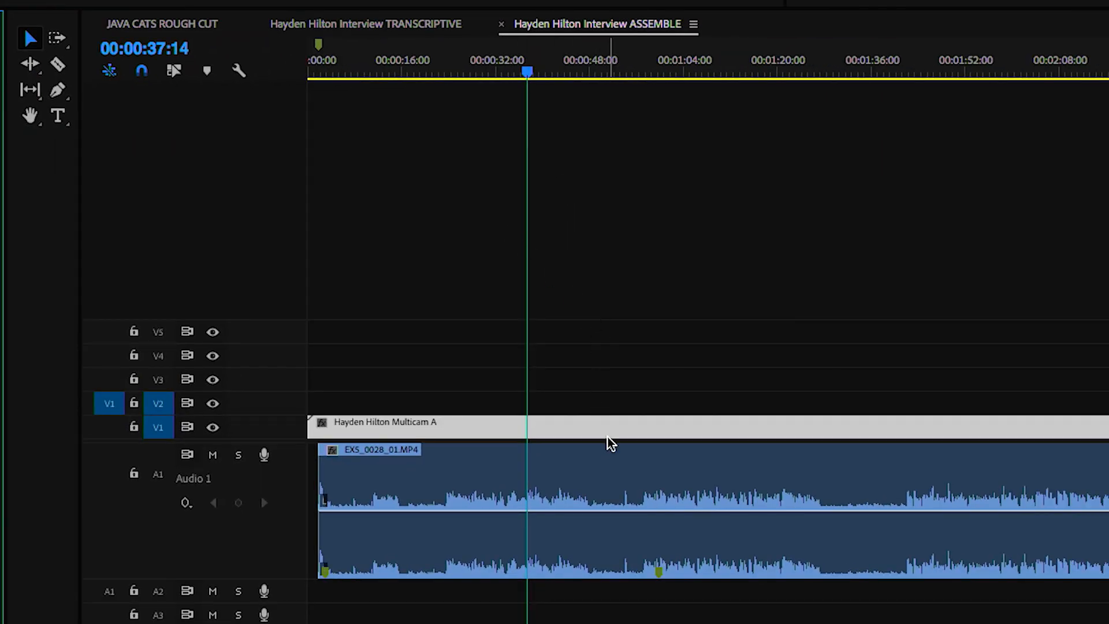
- Enable Multi-Camera on the Multicam A clip, switch to angle 2, and show all angles in the monitor
left_click(640, 386)
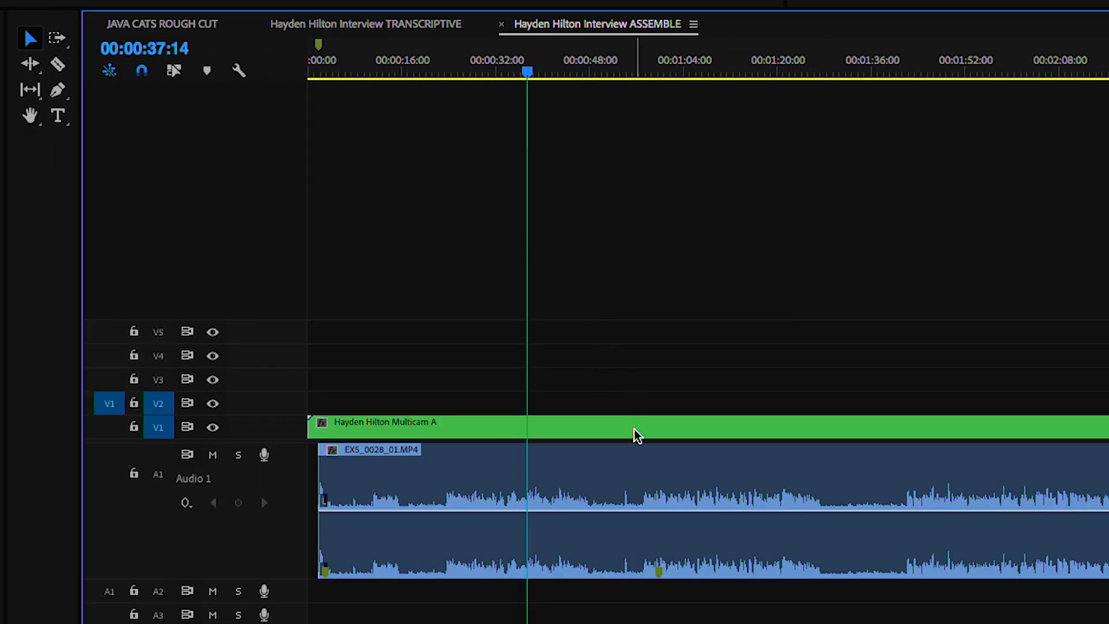
right_click(557, 428)
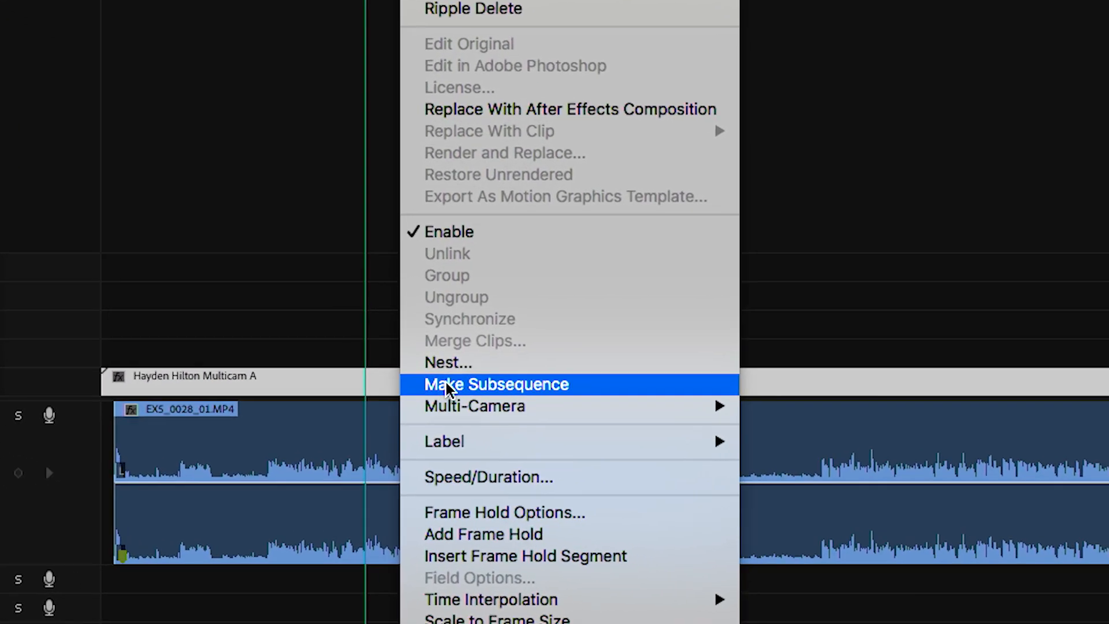
mouse_move(450, 407)
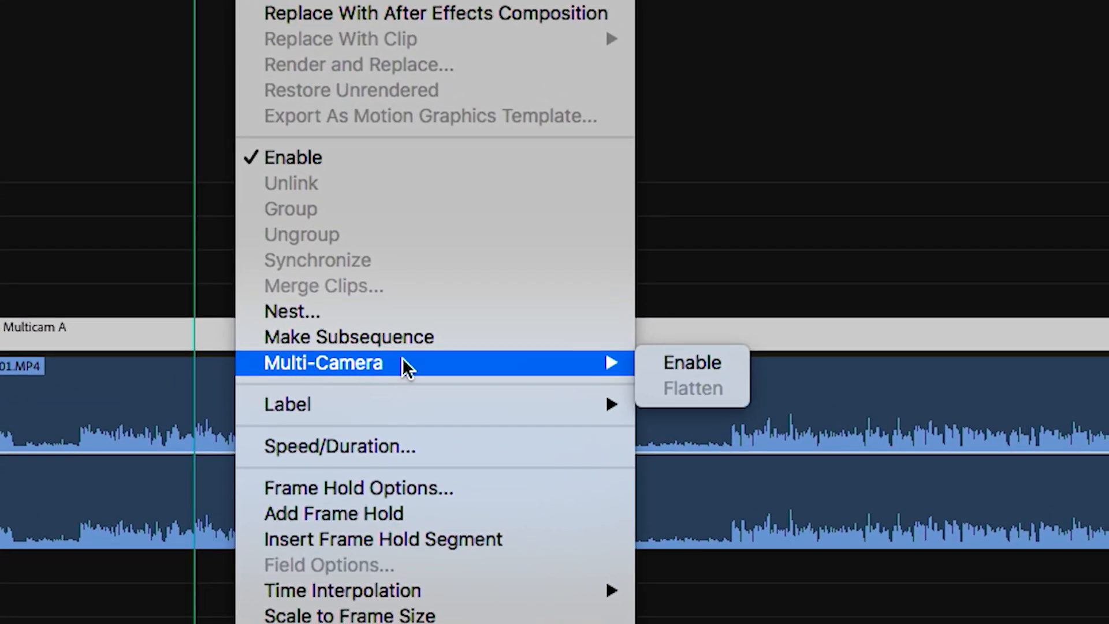
left_click(655, 364)
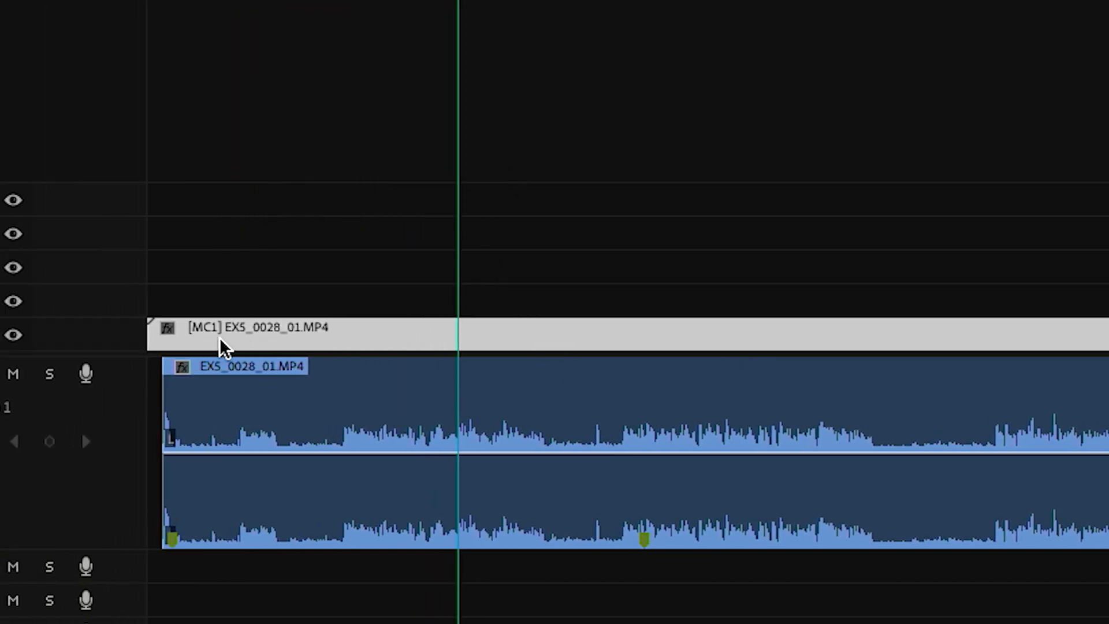
key("2")
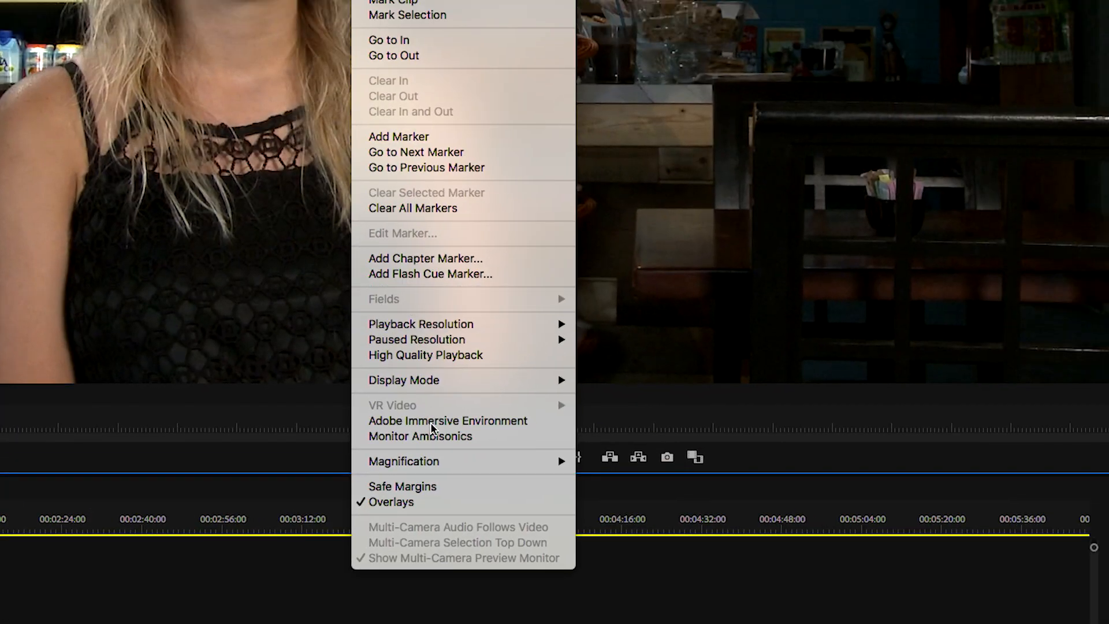
mouse_move(775, 213)
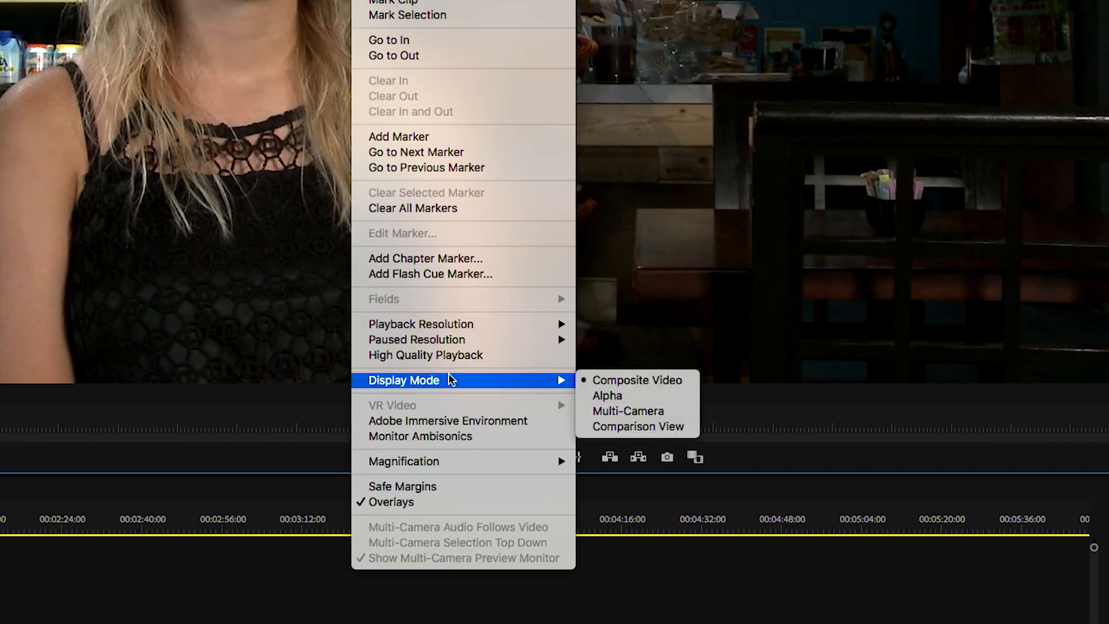
left_click(601, 411)
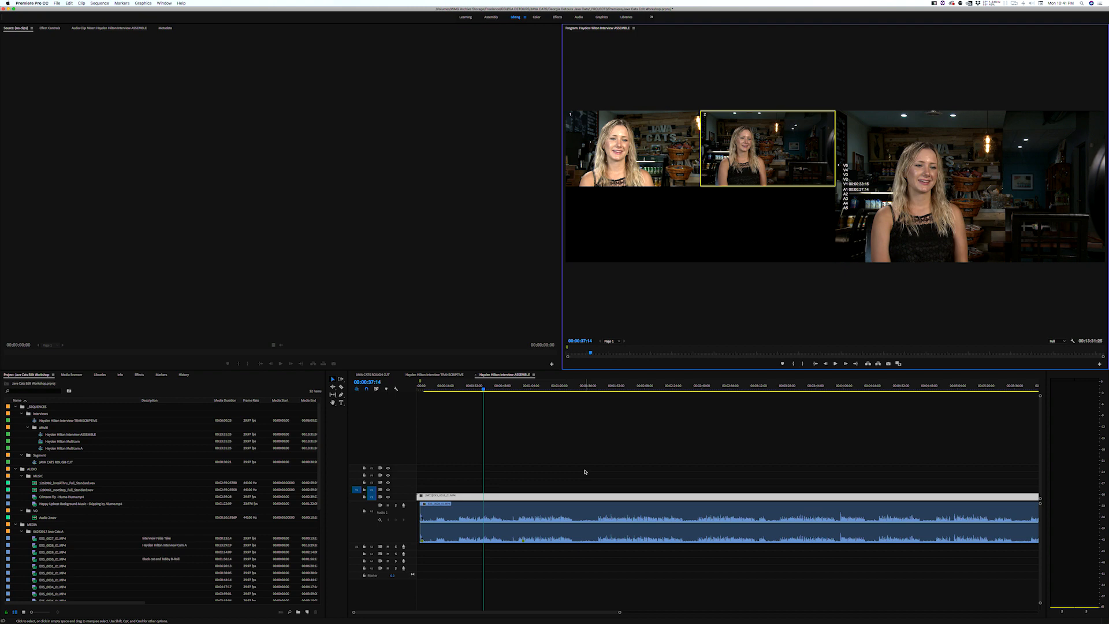
left_click(475, 458)
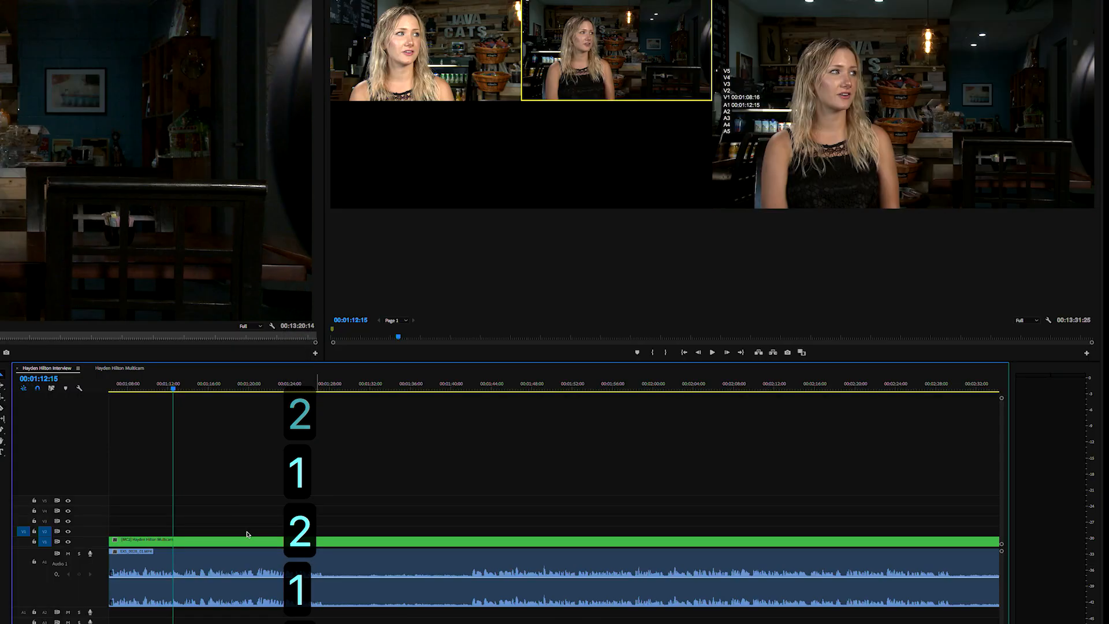
key("2")
key("b")
key("c")
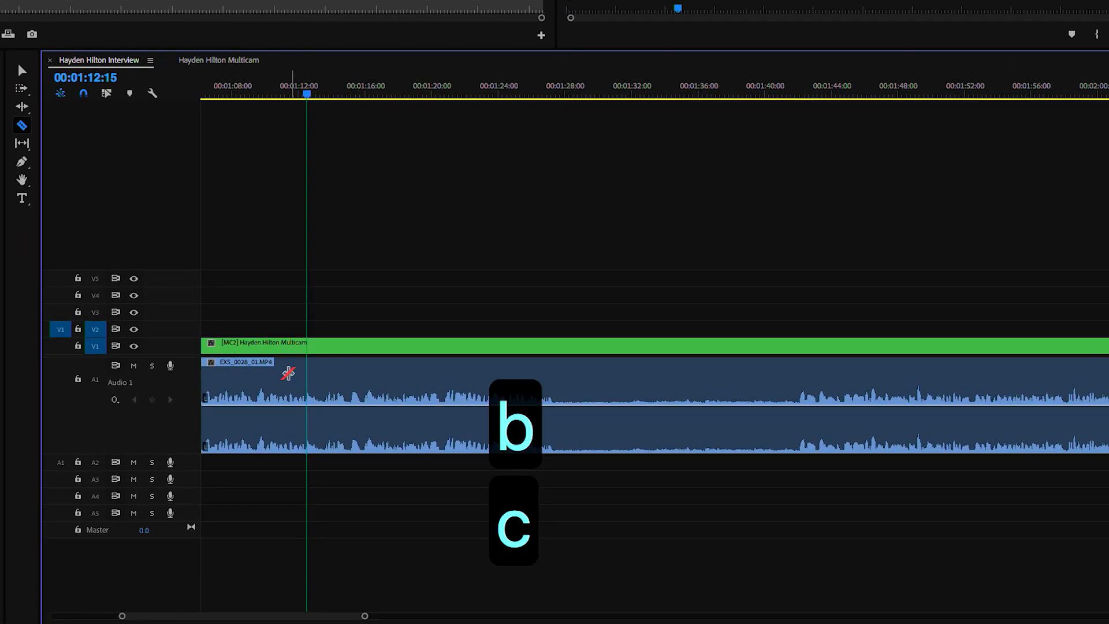
left_click(306, 358)
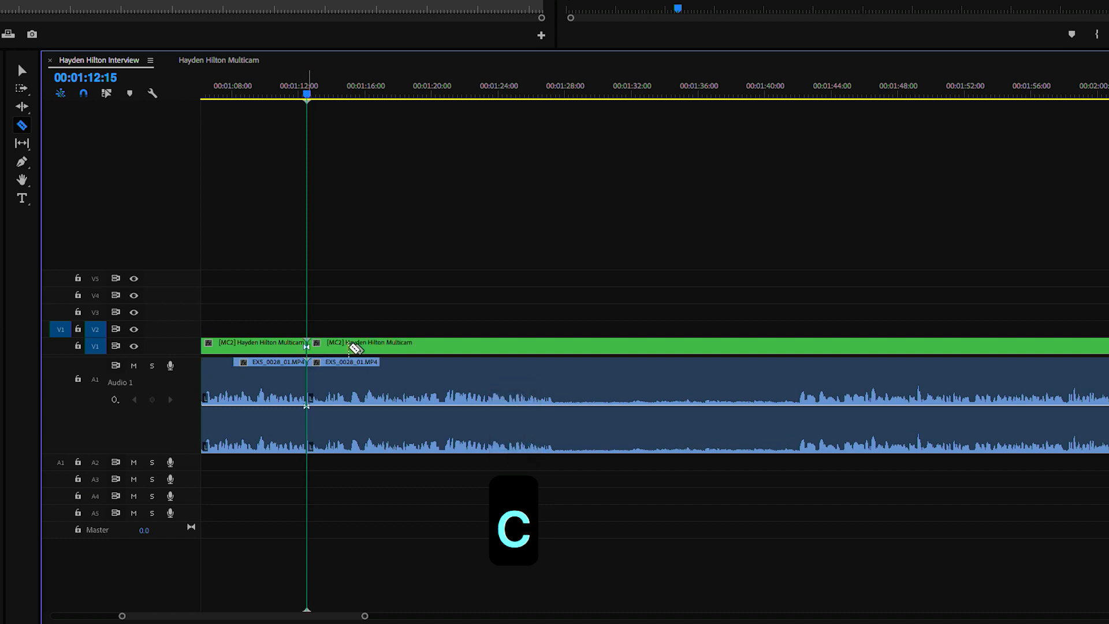
left_click(481, 398)
key("2")
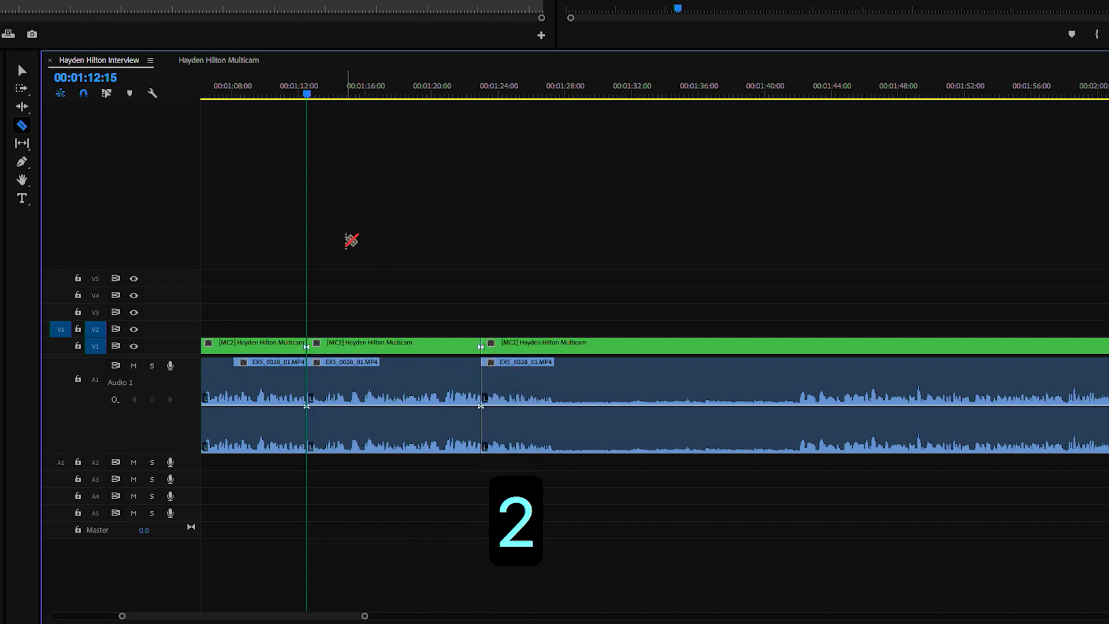
left_click(283, 93)
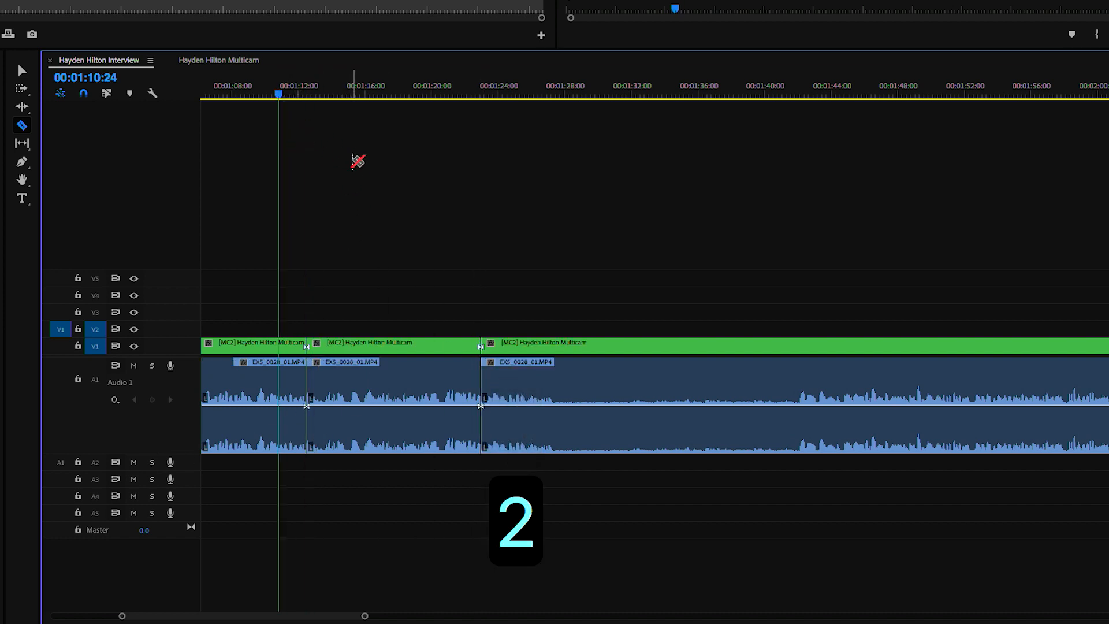
key("1")
key("space")
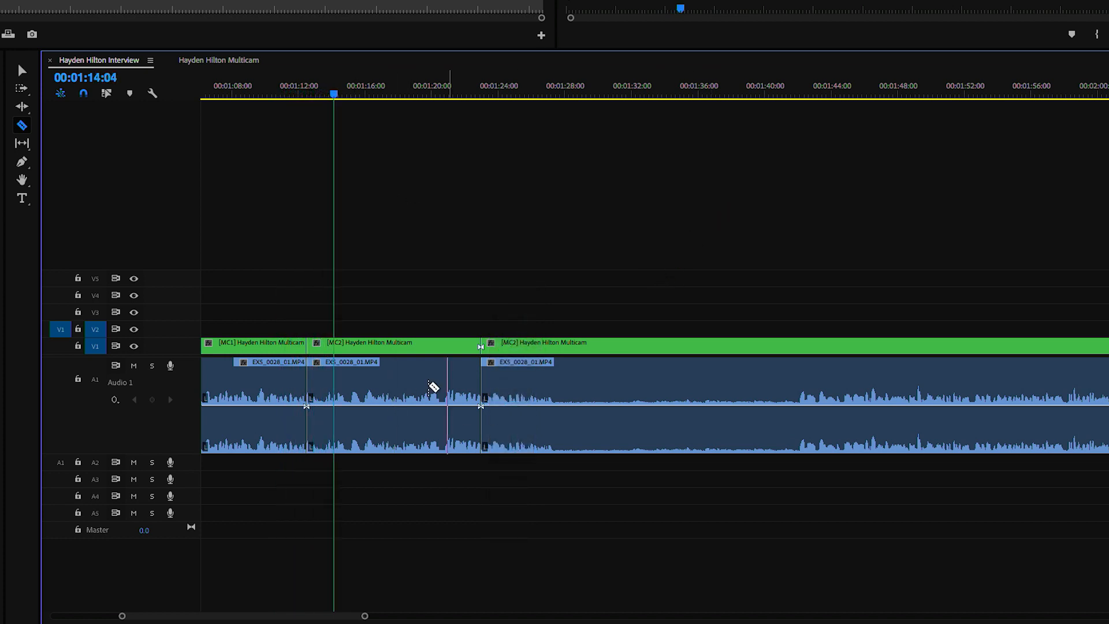
key("space")
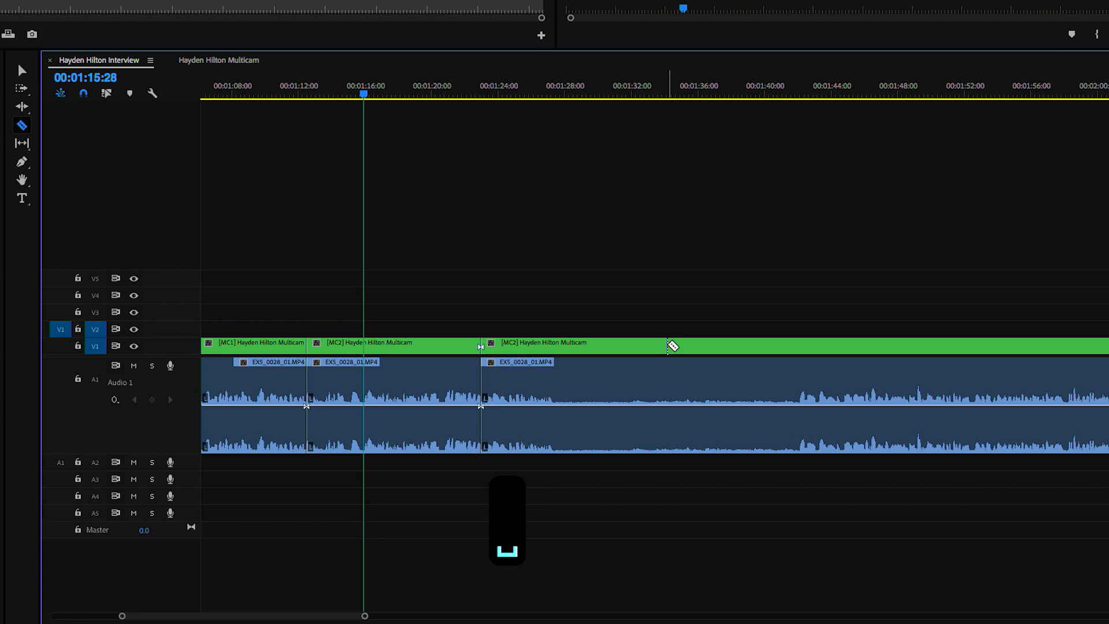
key("super+z")
key("super+z")
key("super+z")
key("super+z")
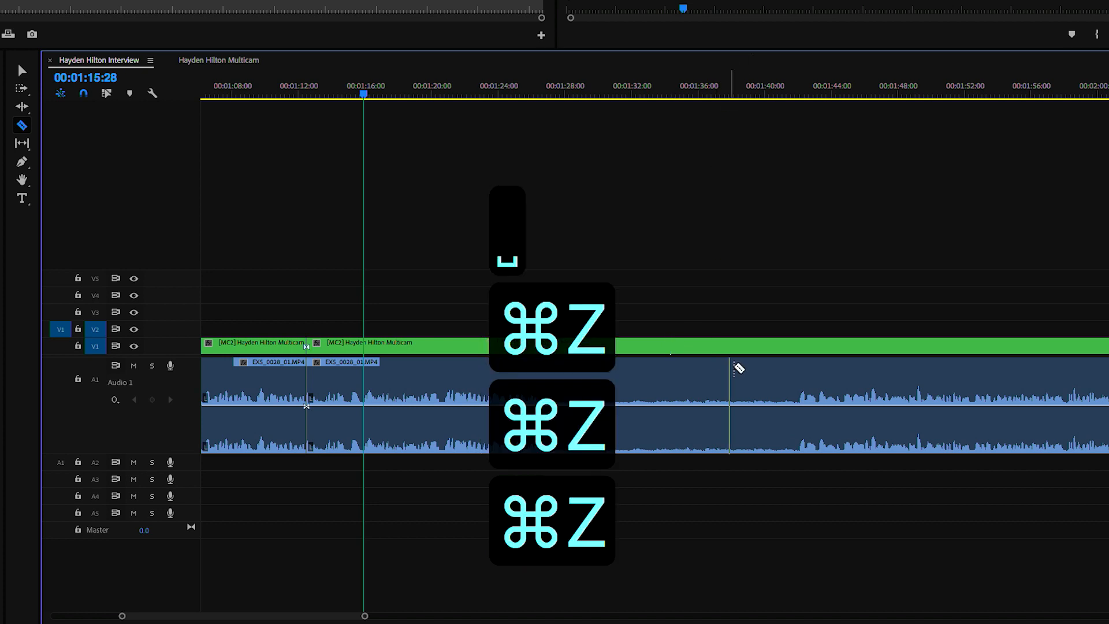
key("v")
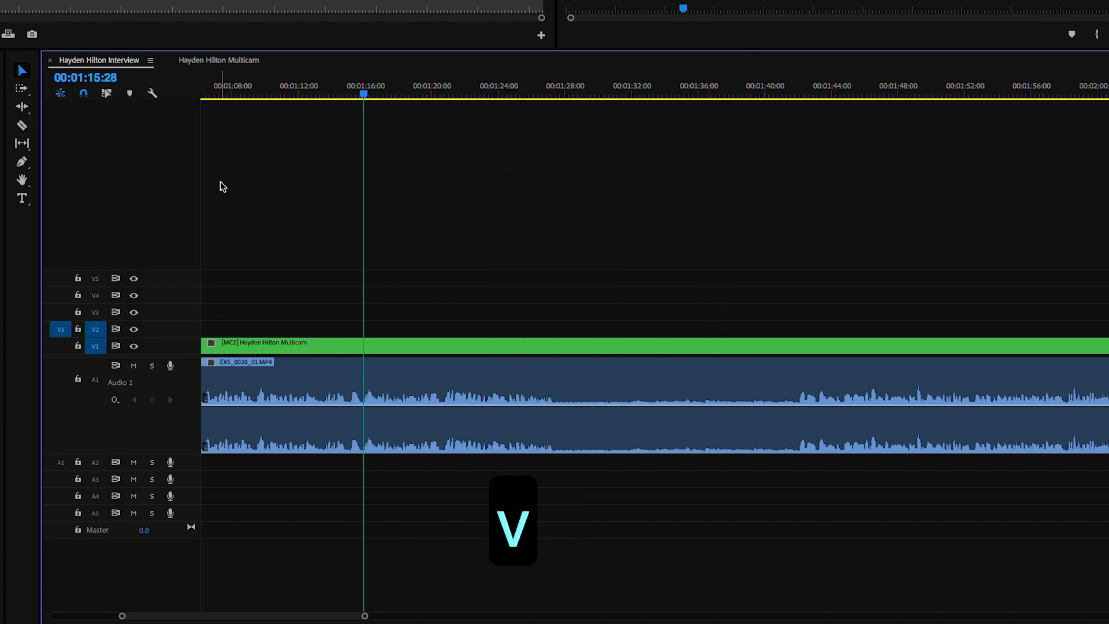
left_click_drag(700, 88, 345, 162)
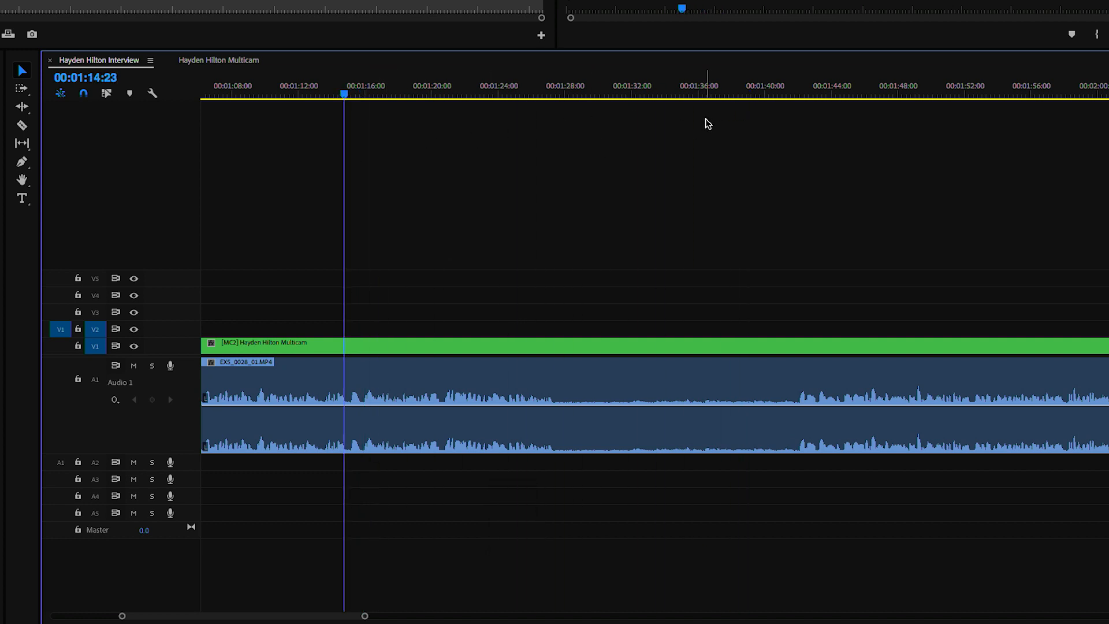
key("minus")
key("minus")
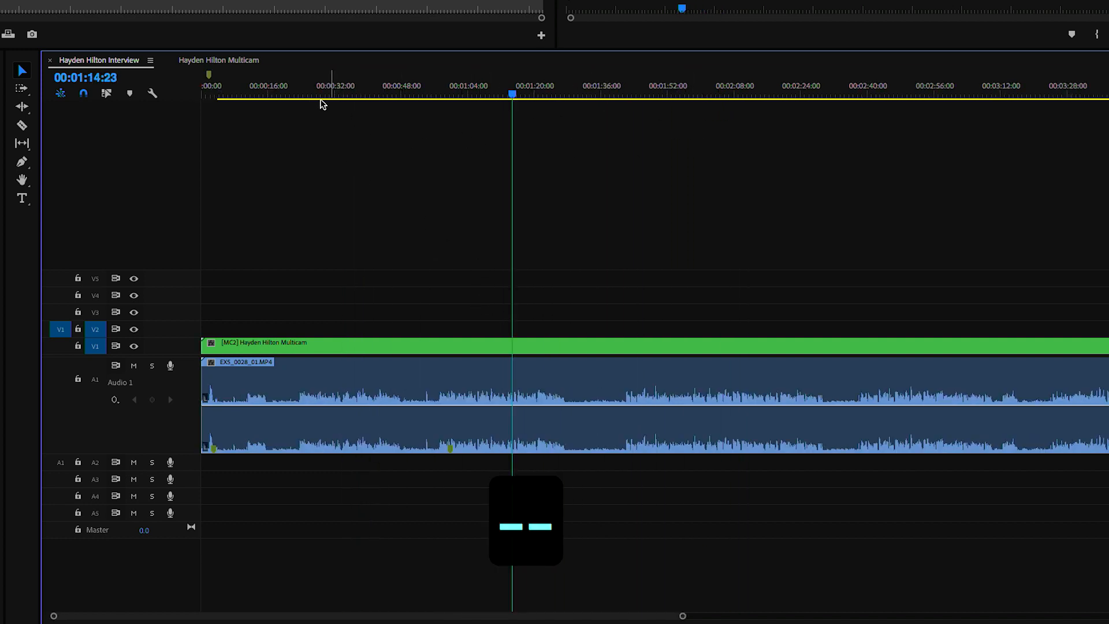
left_click_drag(264, 97, 252, 109)
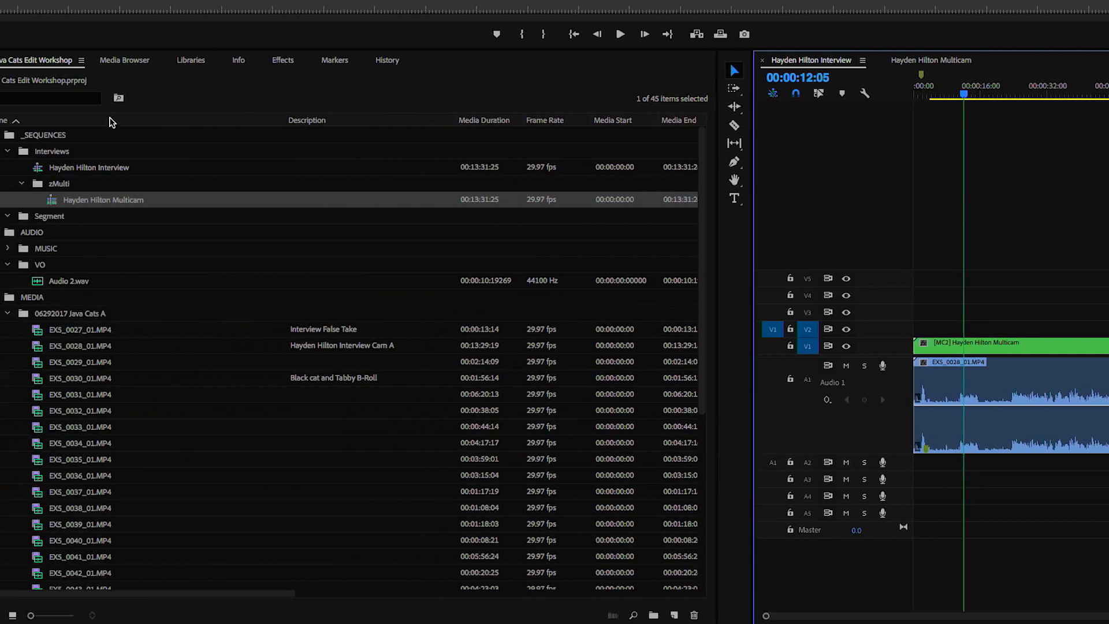
- Append 'ASSEMBLE' to the interview sequence's name
left_click(96, 172)
left_click(140, 168)
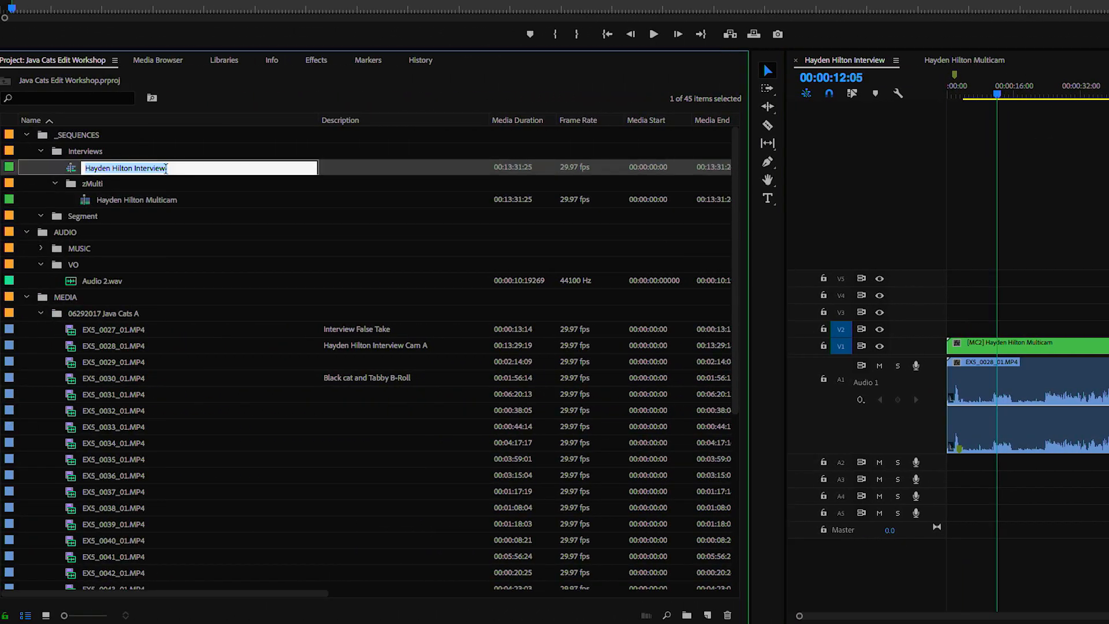
left_click(174, 167)
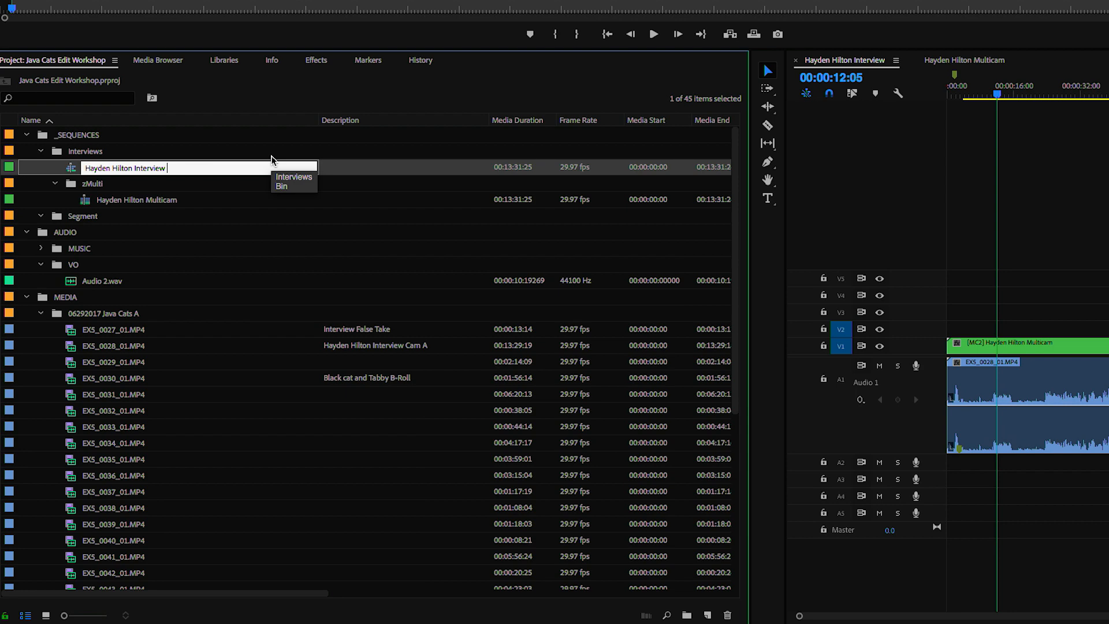
type("ASSEMBLE")
key("Tab")
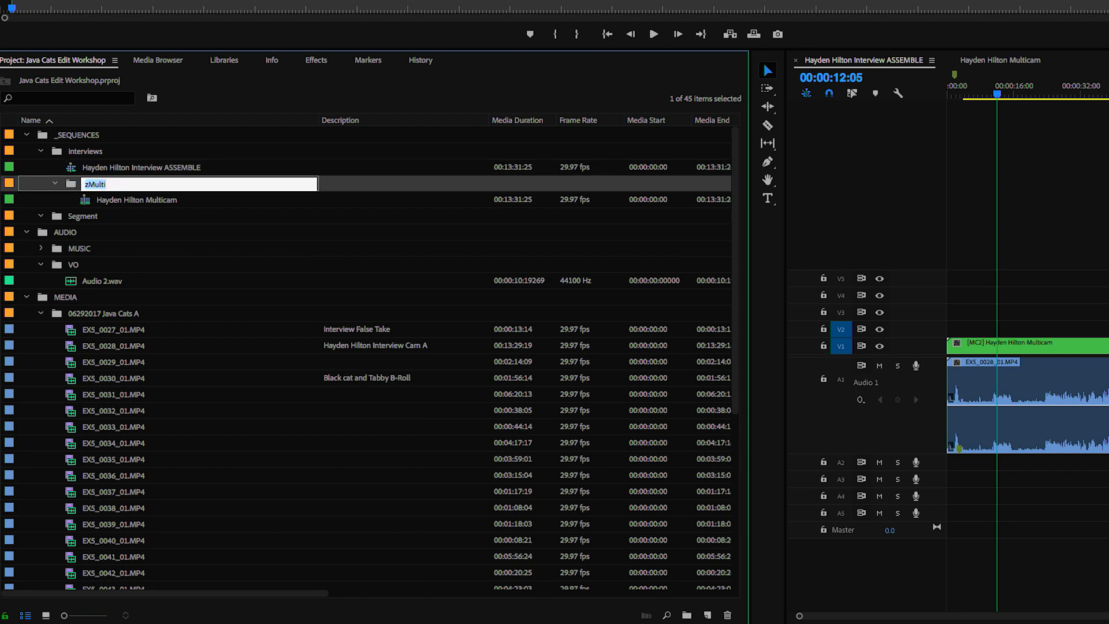
left_click(155, 169)
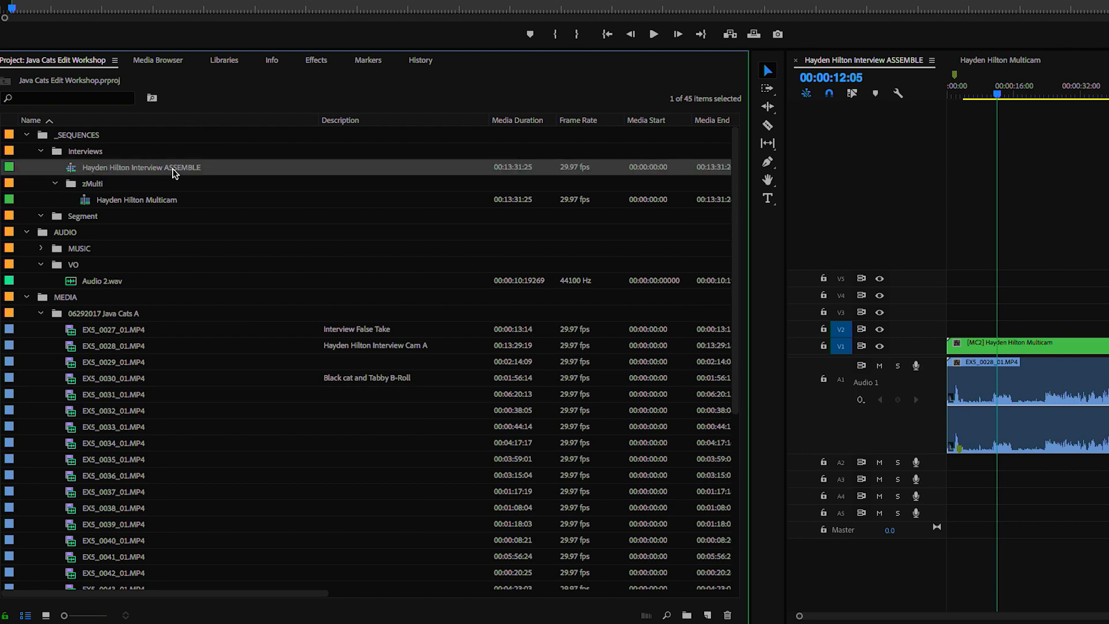
- File the ASSEMBLE sequence in zMulti and put a duplicate in the Interviews bin
left_click(70, 182)
left_click(68, 169)
left_click_drag(93, 186, 90, 186)
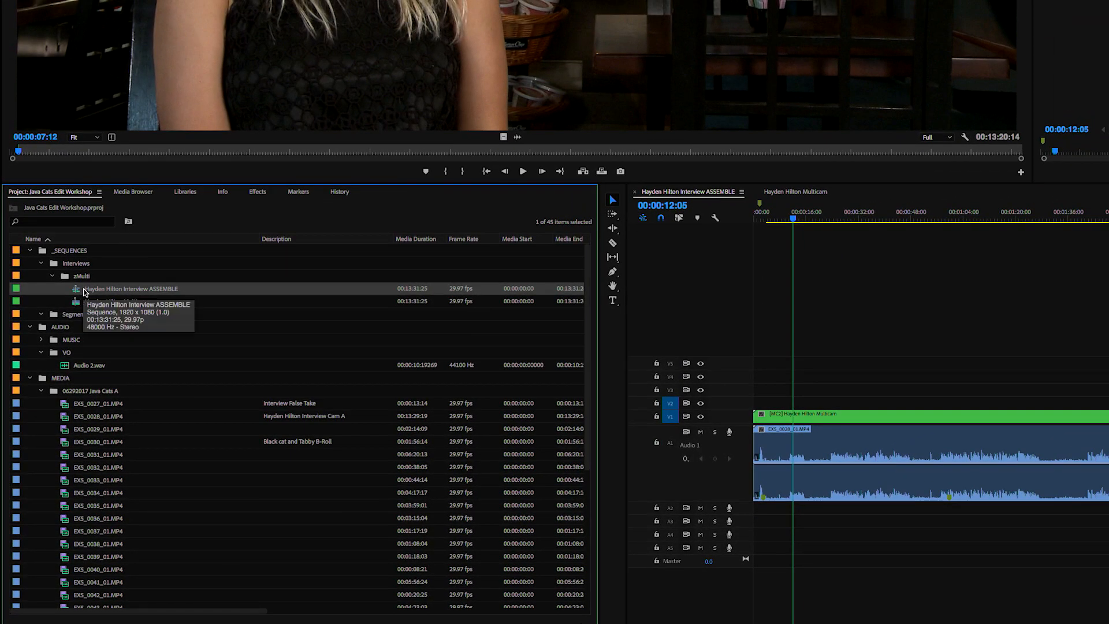
key("super+c")
key("super+v")
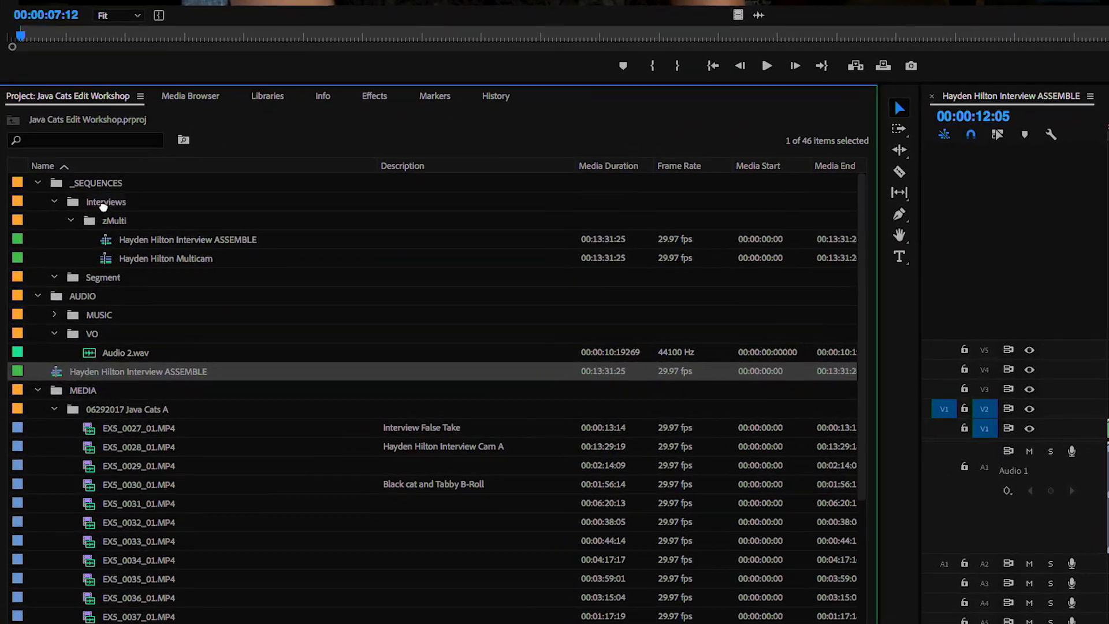
left_click_drag(42, 382, 75, 267)
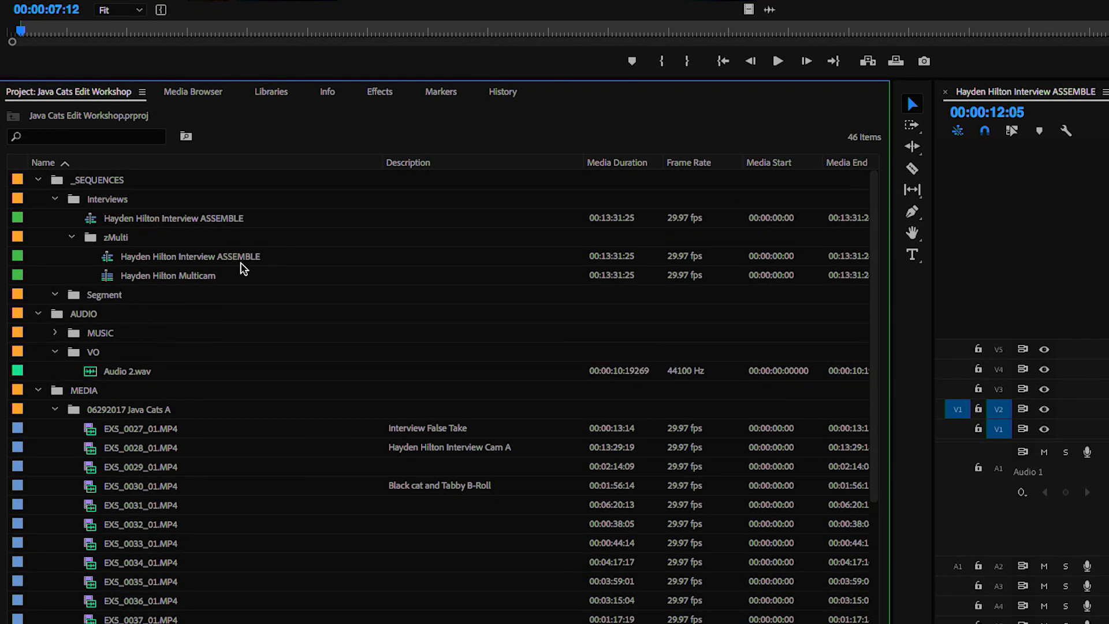
left_click(186, 220)
left_click(199, 219)
left_click(205, 220)
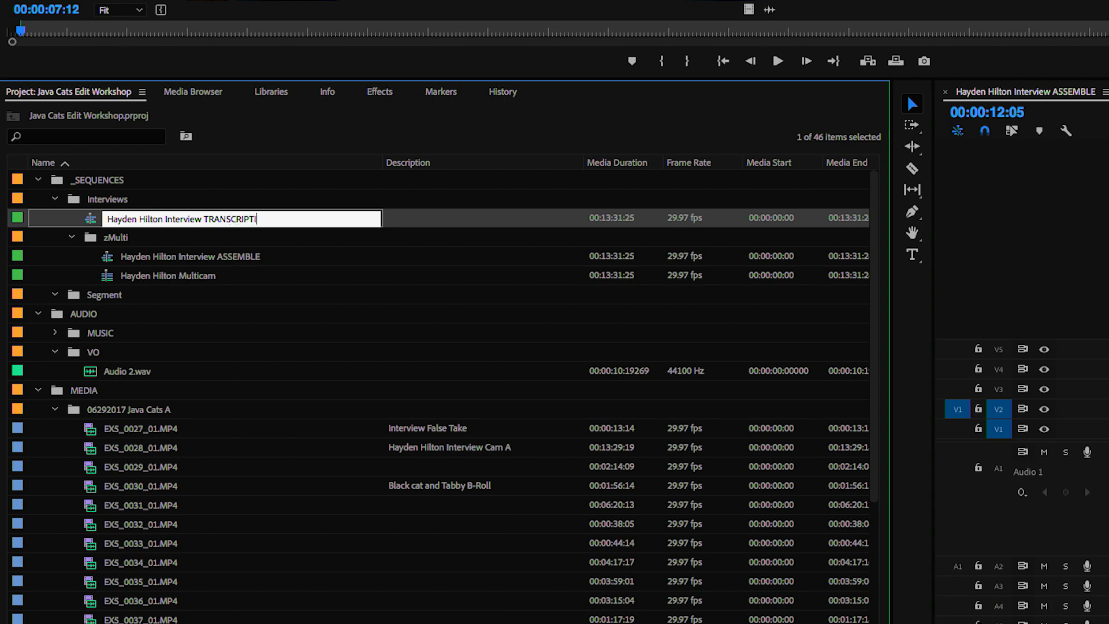
key("Return")
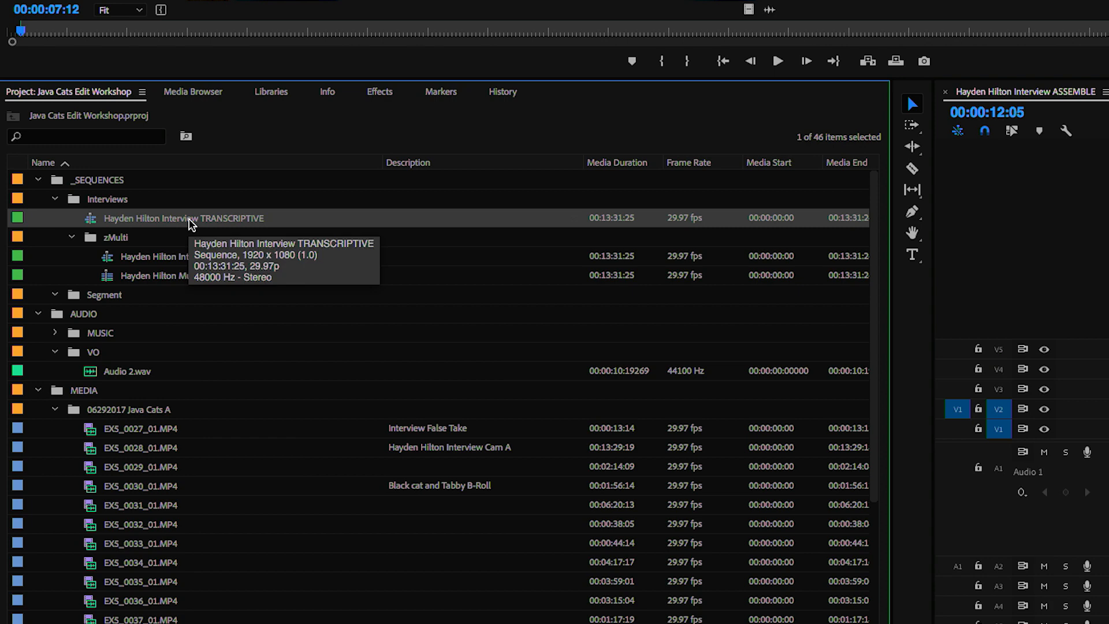
double_click(92, 219)
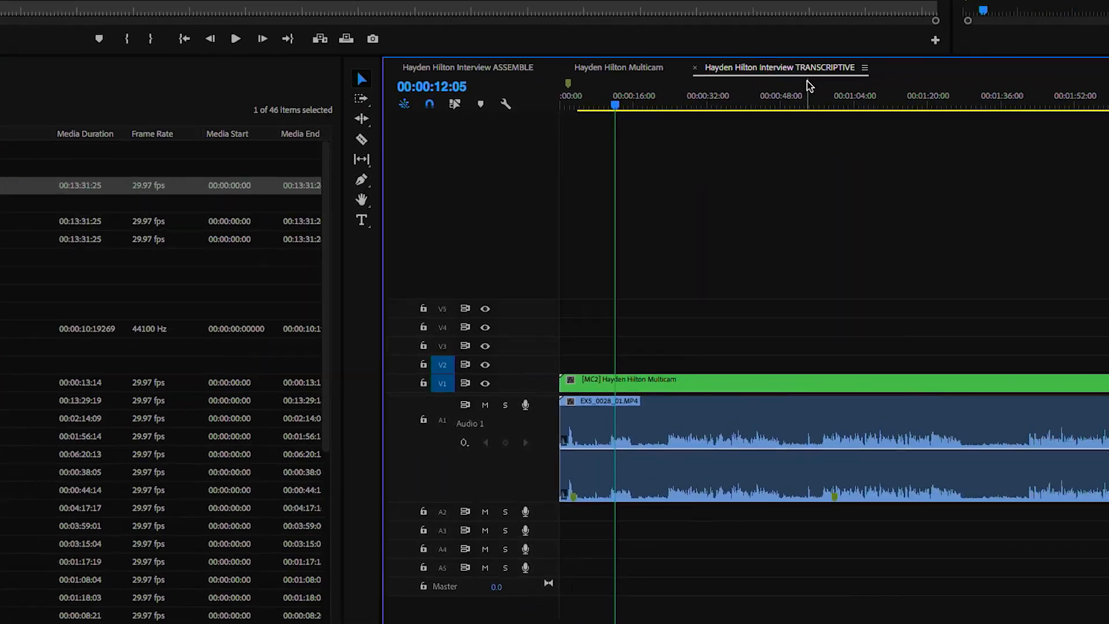
- Delete the multicam video and audio clips from the TRANSCRIPTIVE timeline, leaving it empty
key("minus")
key("minus")
key("minus")
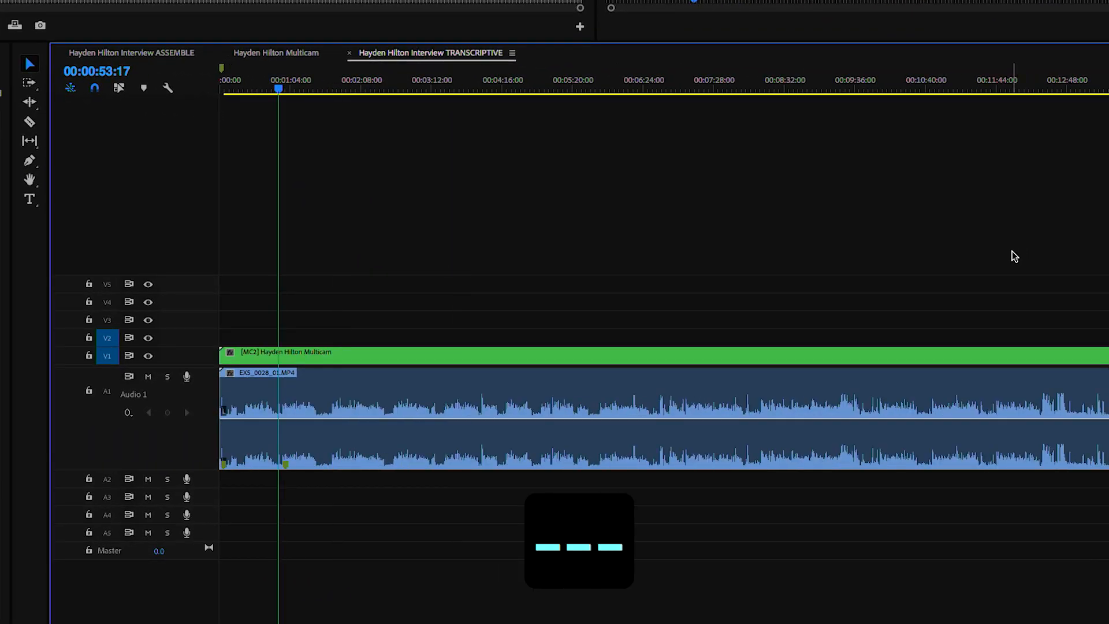
left_click_drag(1106, 268, 404, 495)
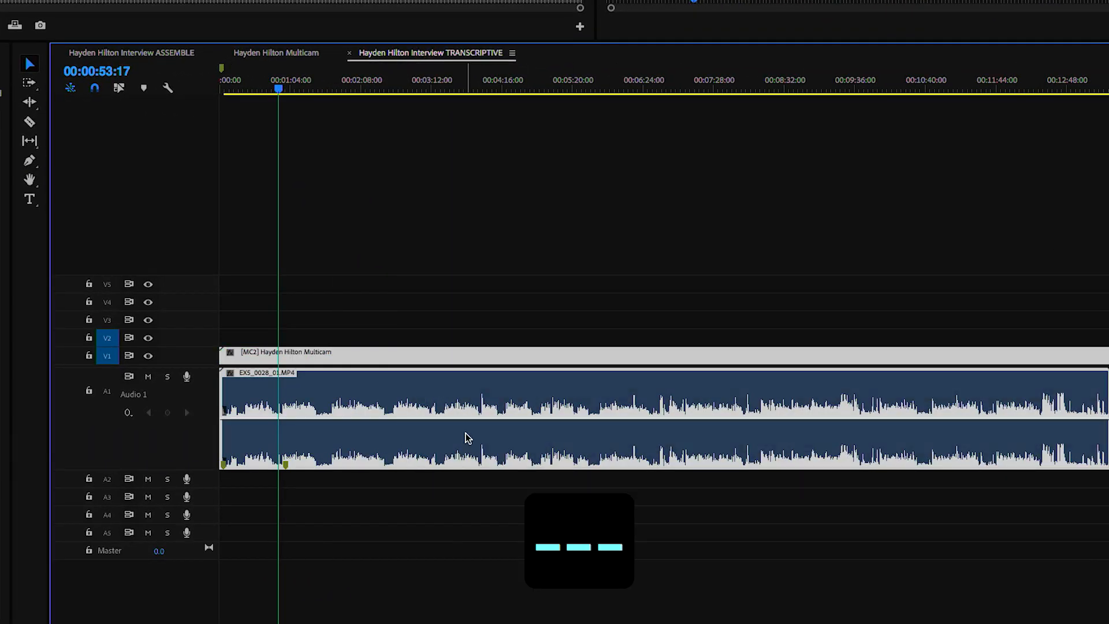
key("BackSpace")
key("Home")
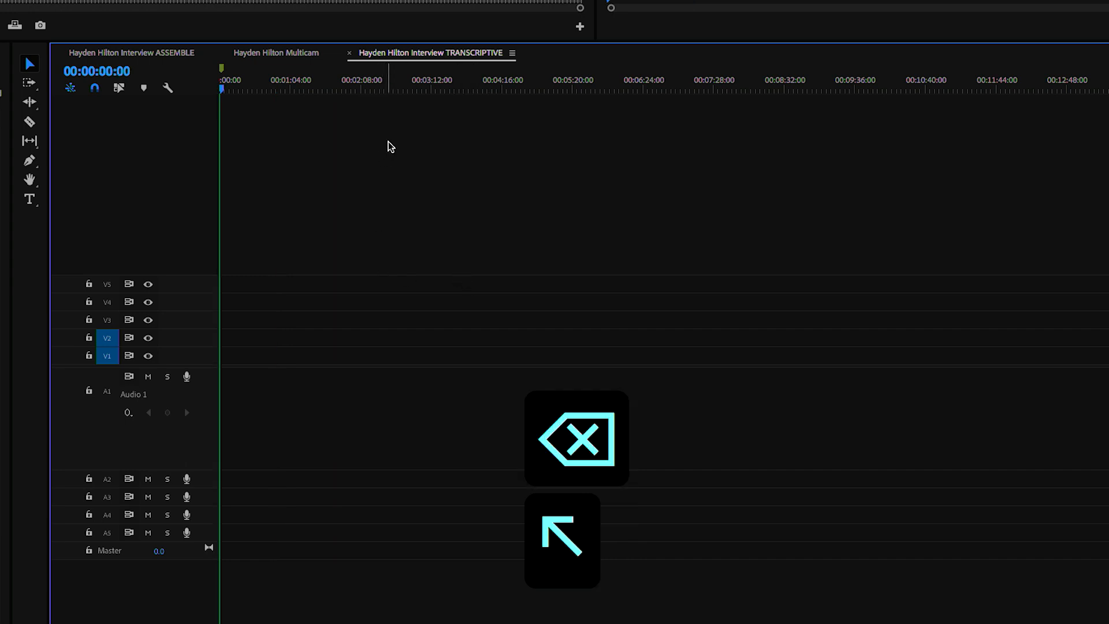
key("equal")
key("equal")
key("equal")
key("equal")
key("equal")
key("equal")
- Move the TRANSCRIPTIVE sequence tab to the front, then return to ASSEMBLE
left_click_drag(439, 54, 163, 69)
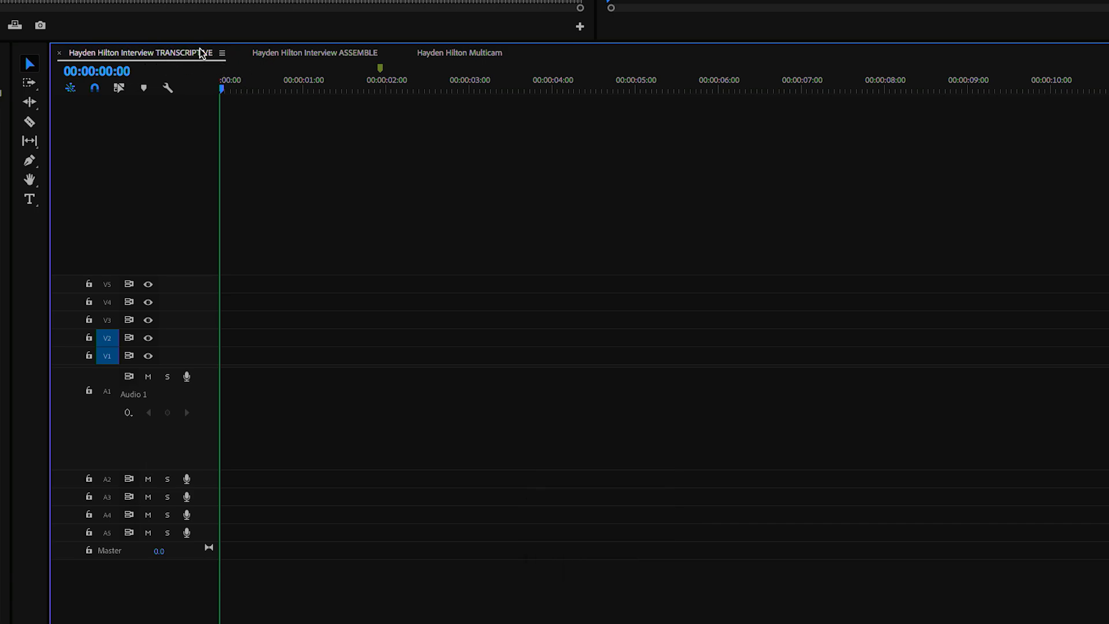
left_click(324, 53)
key("equal")
key("equal")
- Razor-cut all ASSEMBLE tracks at about 00:00:28, redoing the cut once
key("space")
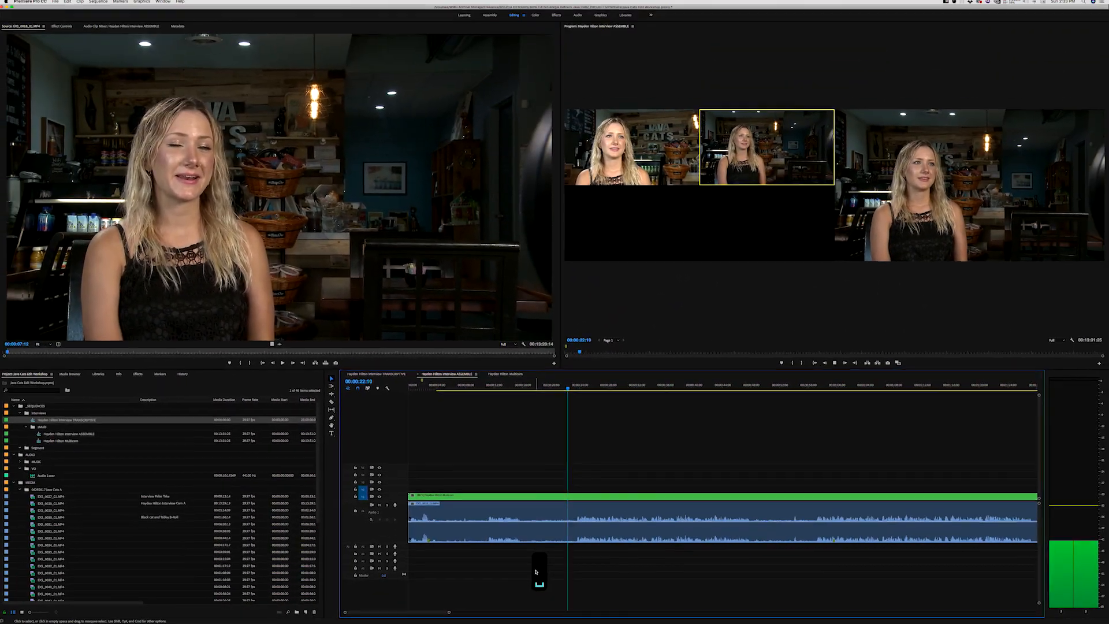
key("c")
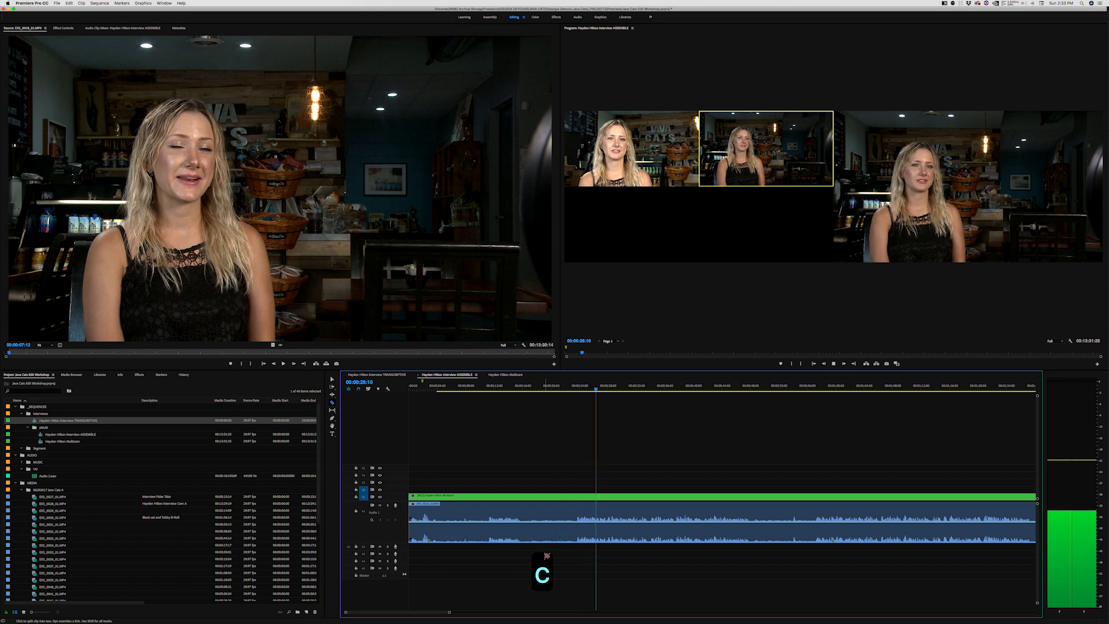
left_click(578, 536)
key("space")
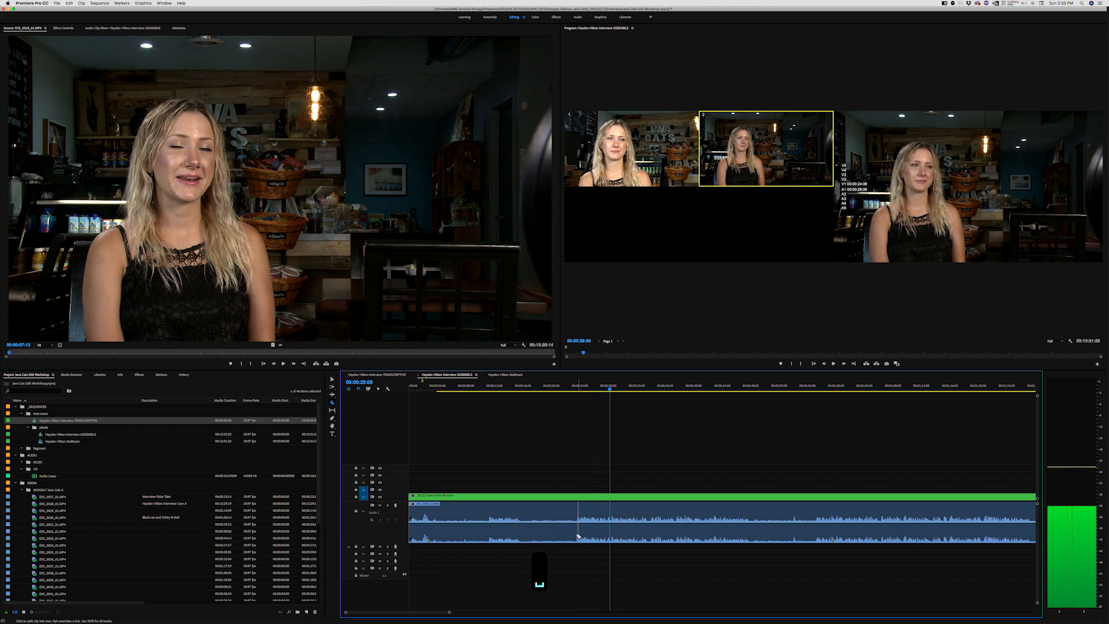
left_click(576, 523, "shift")
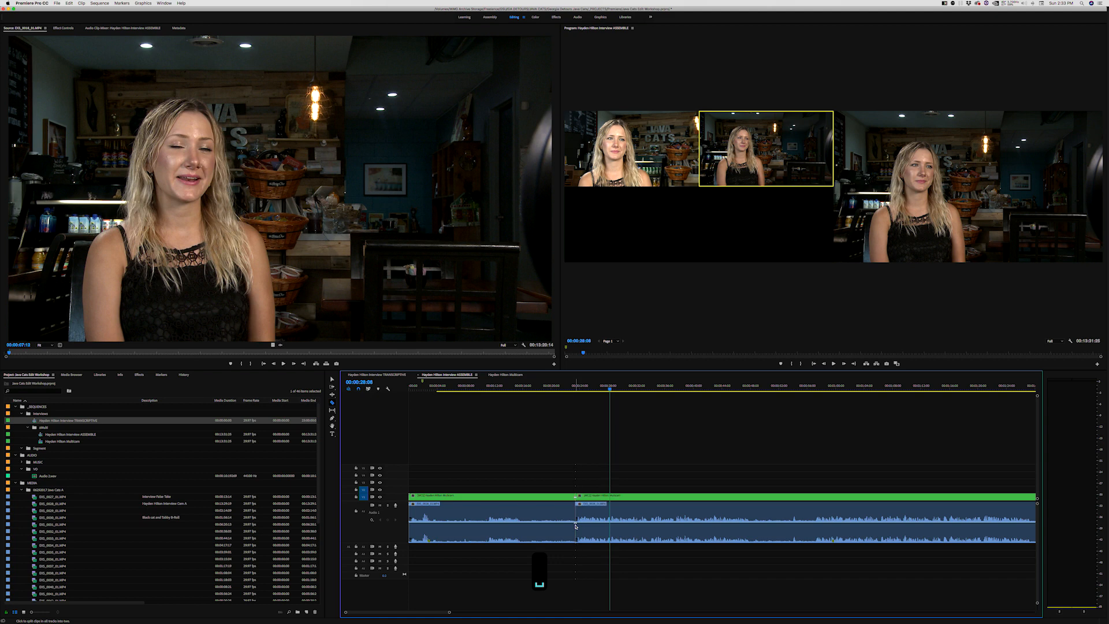
key("super+z")
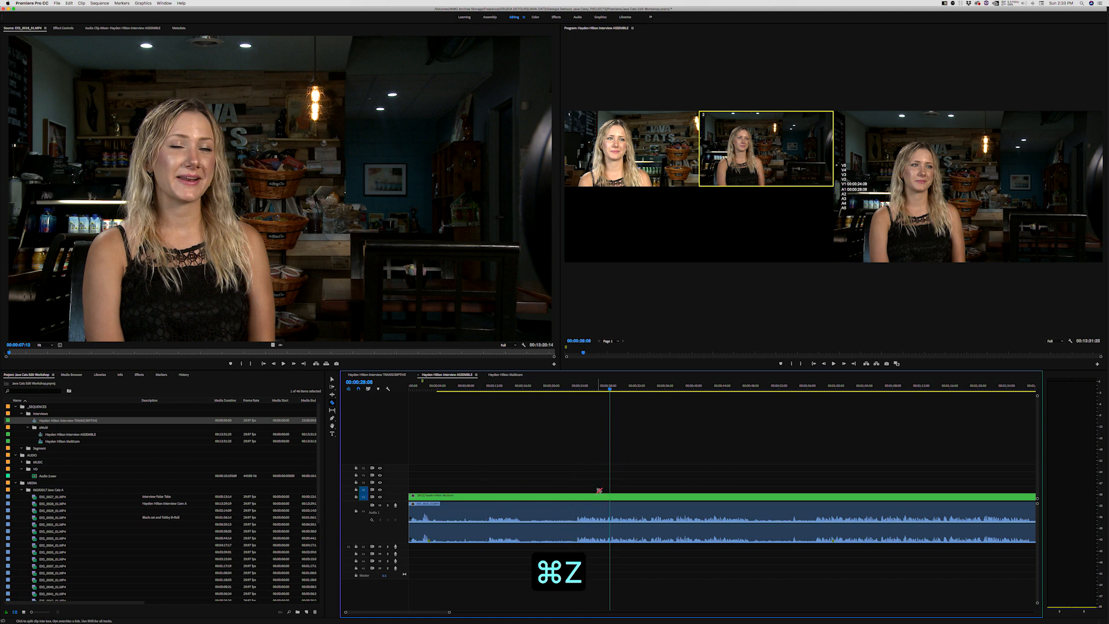
left_click(578, 512, "shift")
key("space")
key("space")
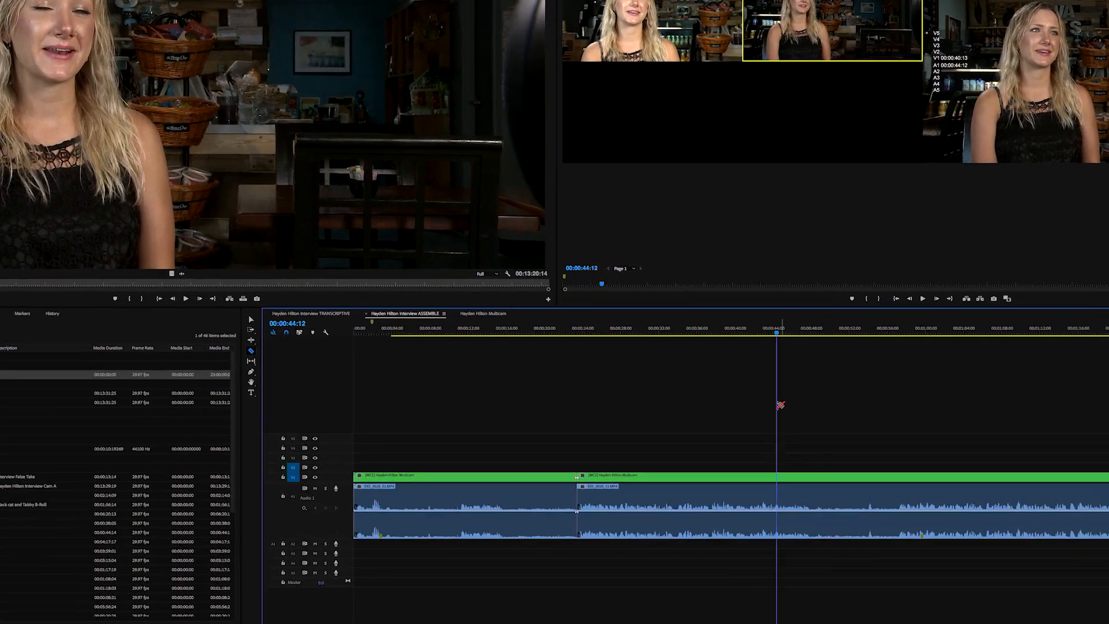
- Cut the ASSEMBLE clips at 00:00:48:00 and select the V1 and A1 section
key("space")
key("equal")
key("equal")
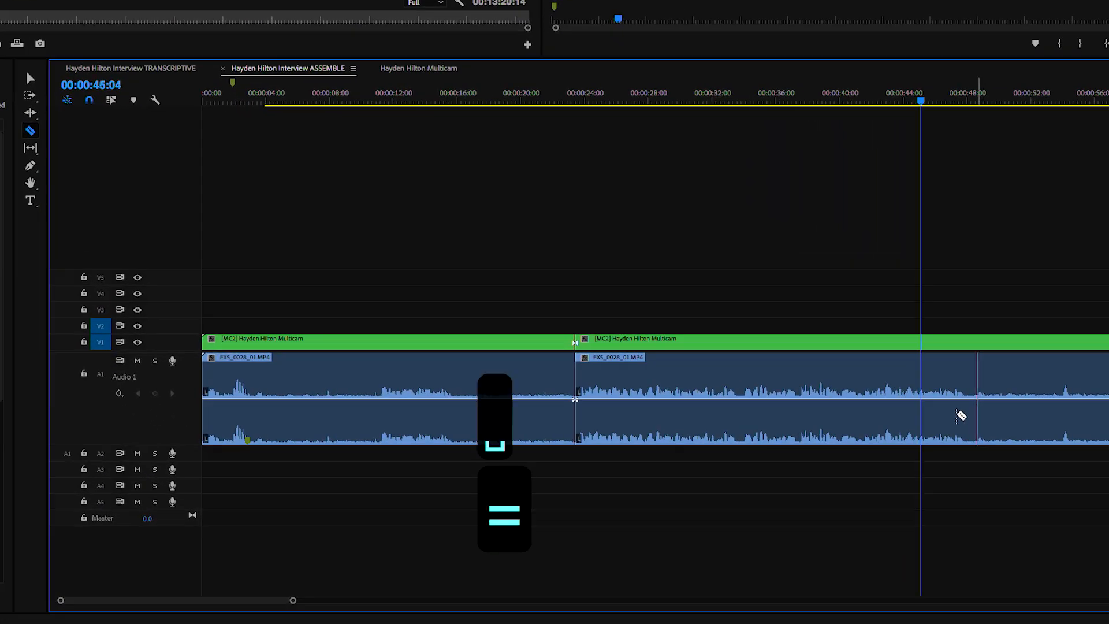
key("space")
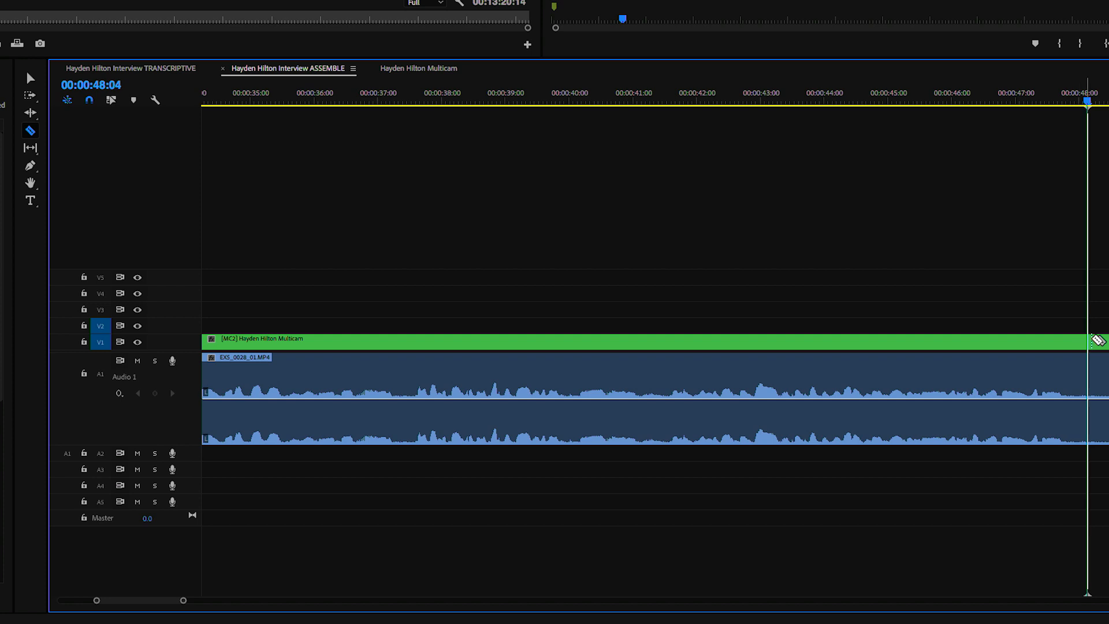
left_click(1088, 342)
key("a")
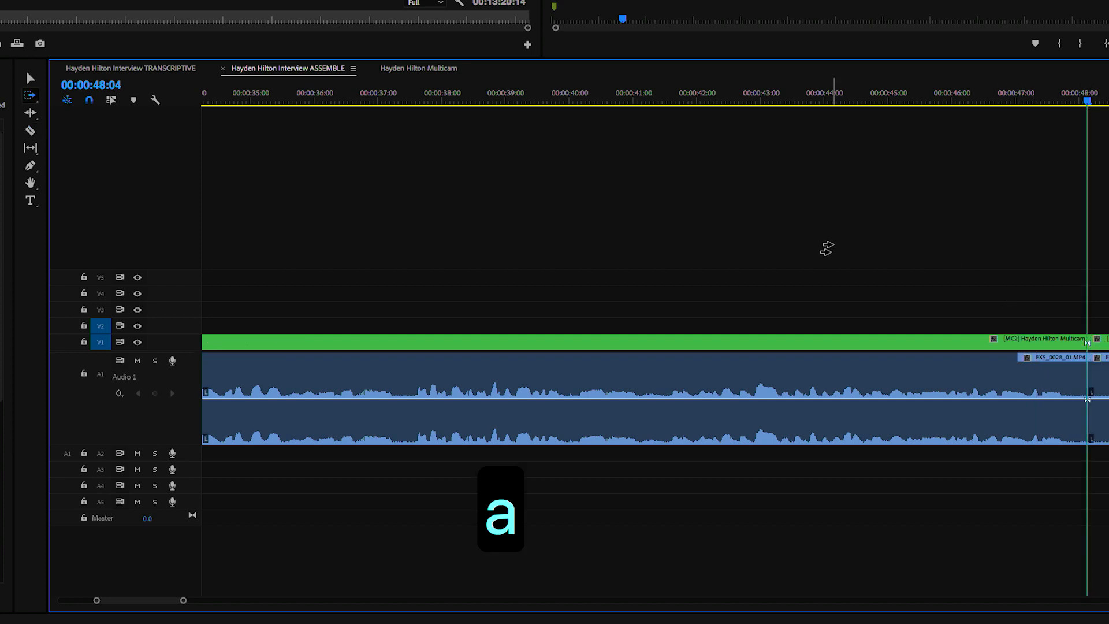
key("v")
left_click_drag(931, 220, 660, 518)
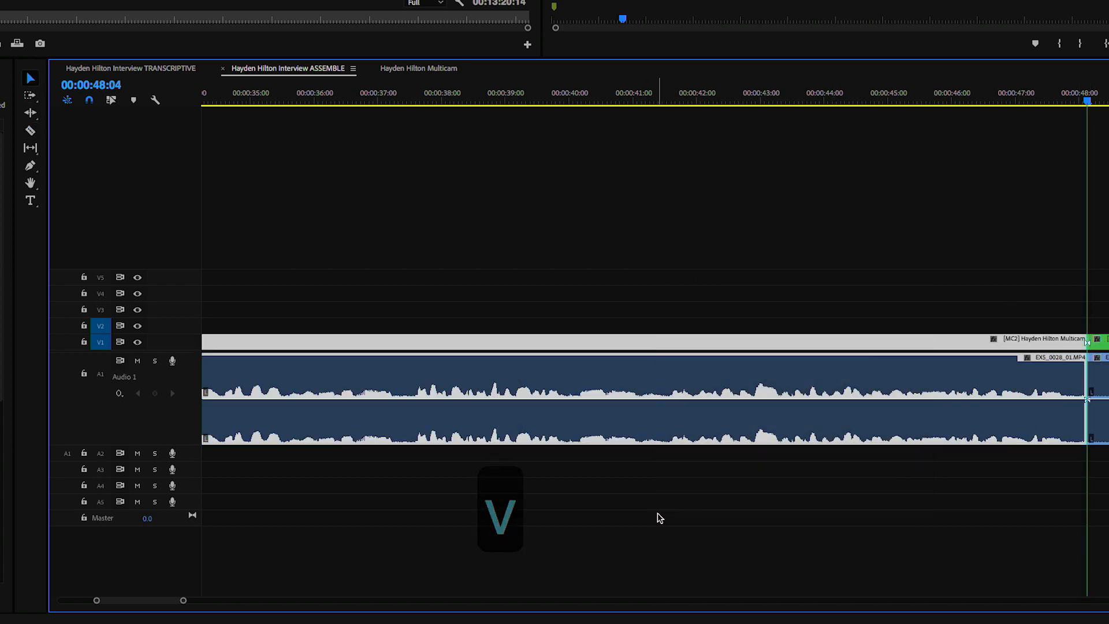
- Copy the selected multicam section and paste it into the TRANSCRIPTIVE sequence
key("super+c")
scroll(531, 302, "up", 2)
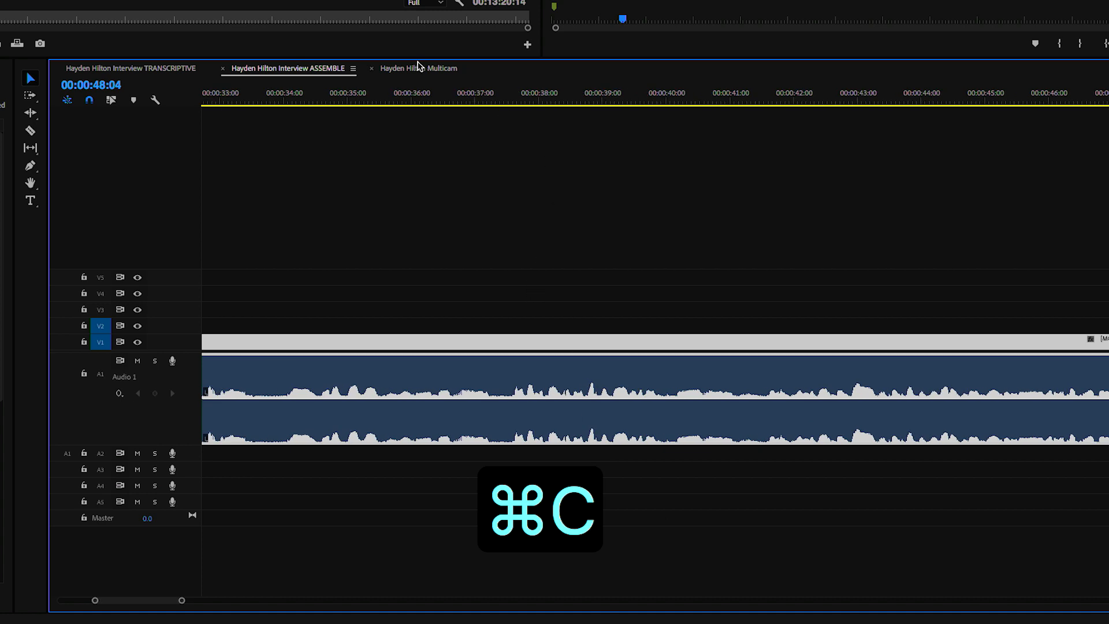
left_click(140, 70)
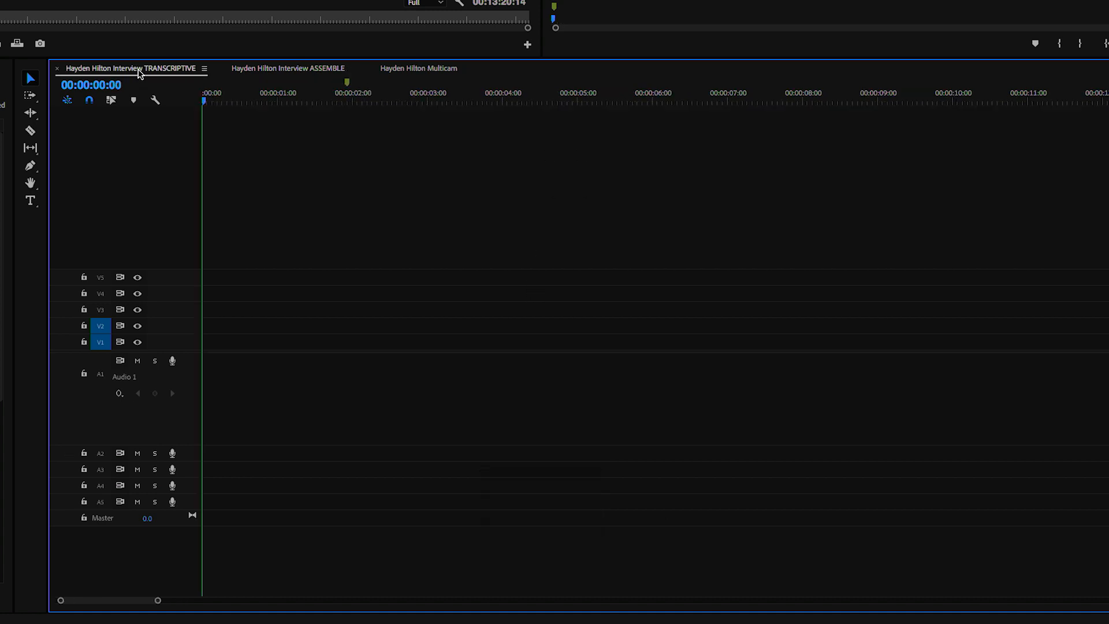
key("super+v")
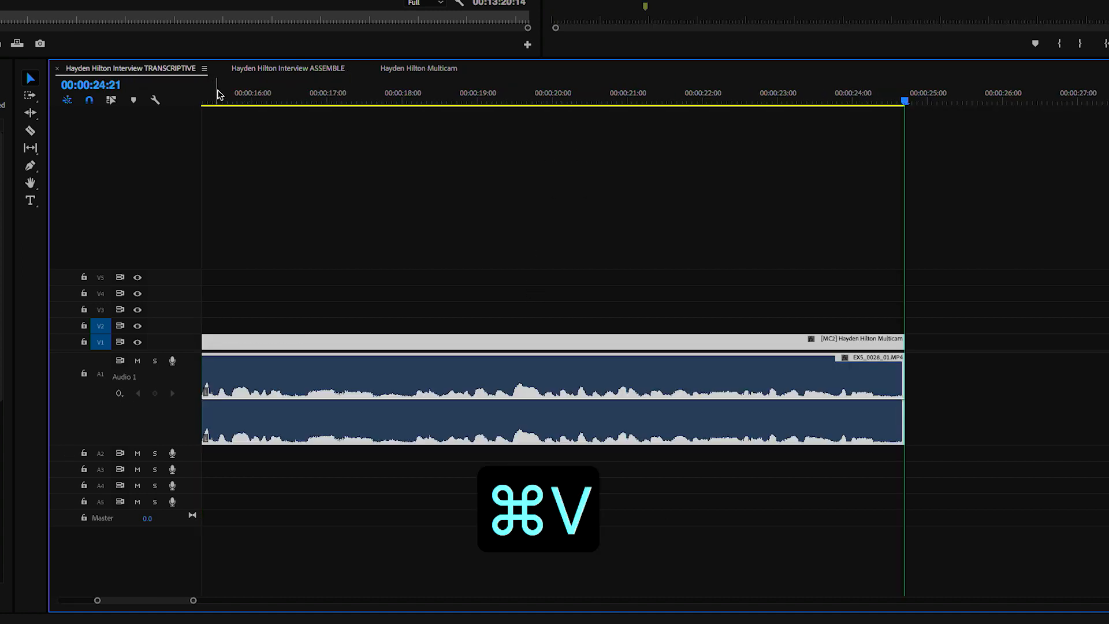
- Label the original section in ASSEMBLE Mango
left_click(274, 71)
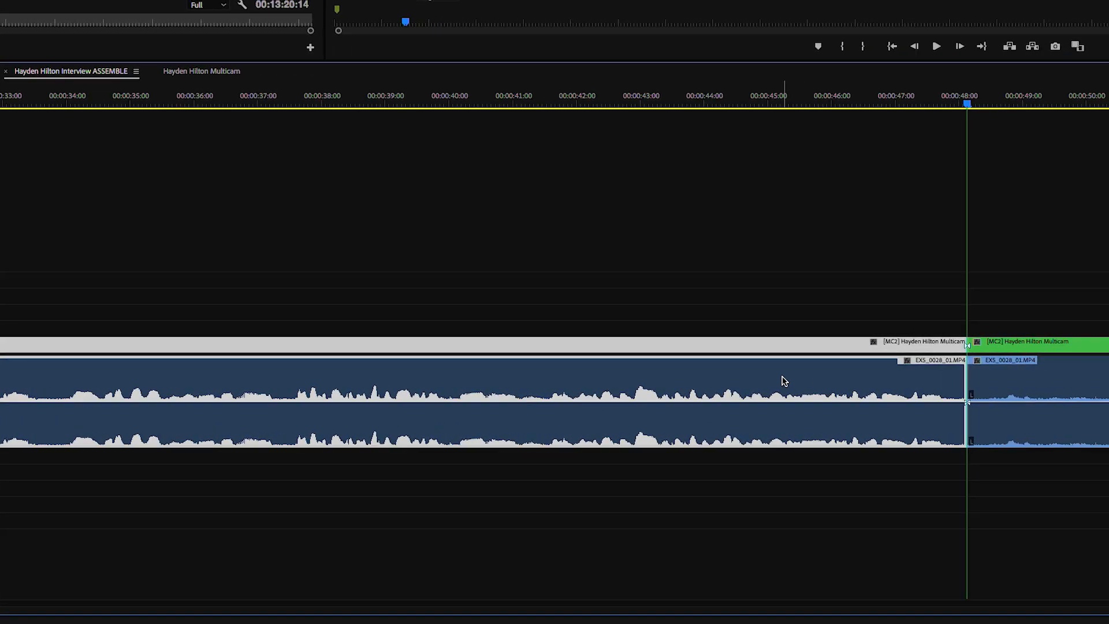
right_click(1000, 377)
mouse_move(529, 362)
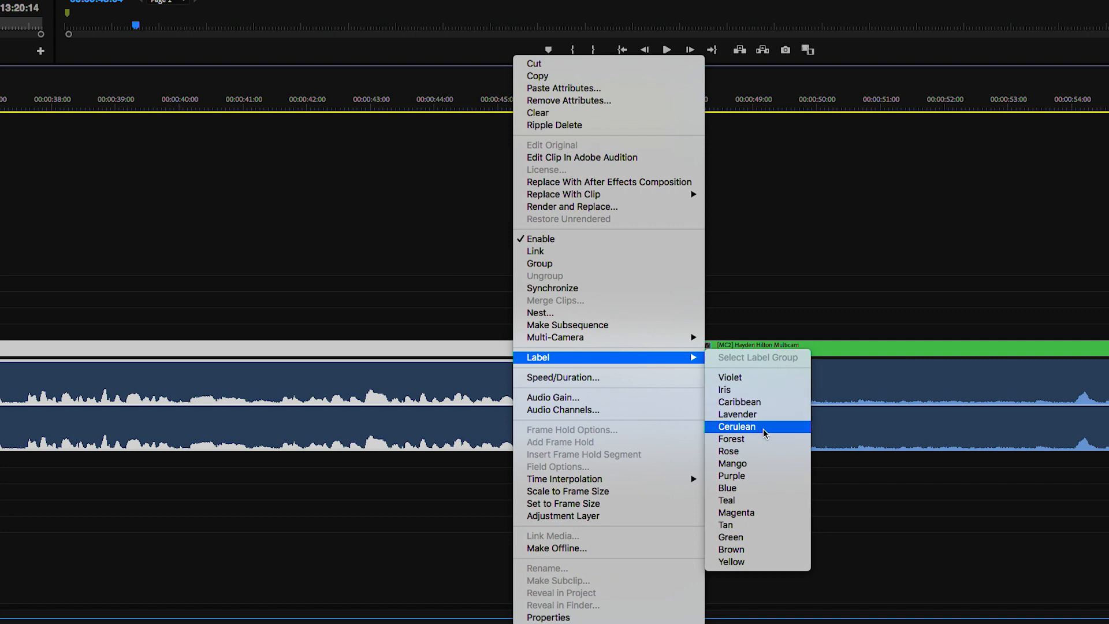
left_click(759, 466)
left_click(519, 302)
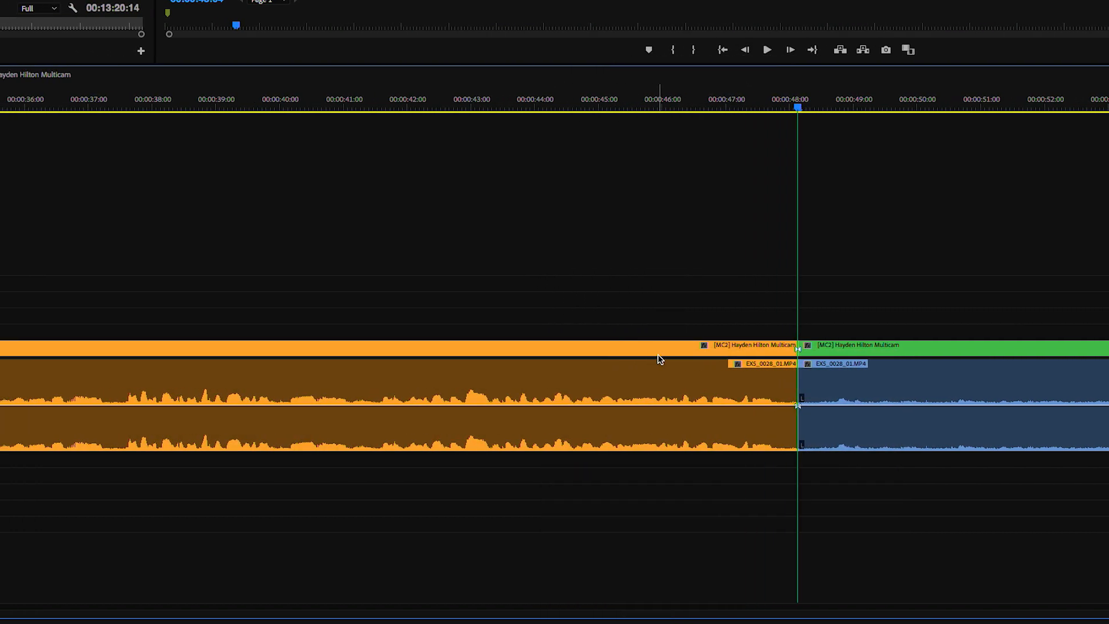
key("minus")
key("minus")
key("minus")
key("minus")
key("minus")
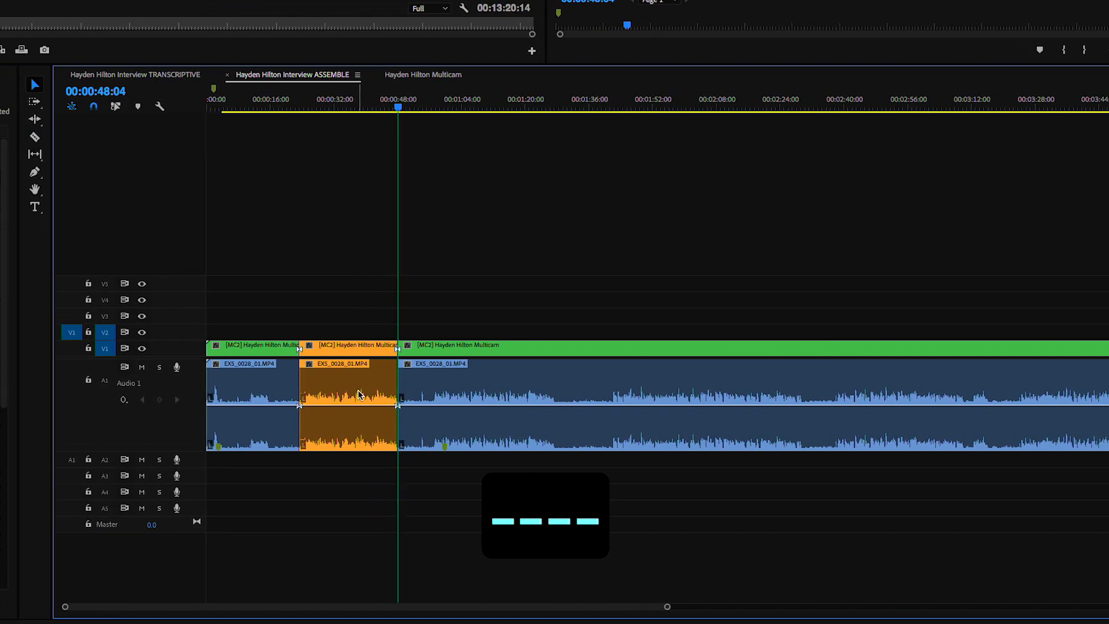
- Razor-cut the ASSEMBLE clips at about 0:57 and 1:27
left_click(160, 110)
key("equal")
key("equal")
key("equal")
key("equal")
key("equal")
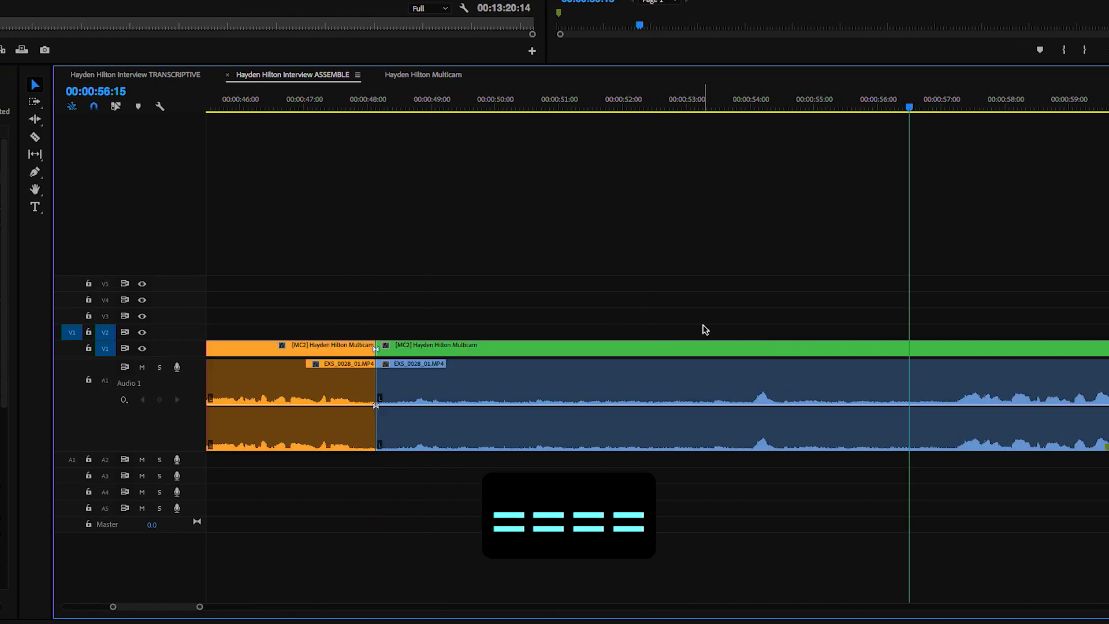
left_click_drag(983, 106, 990, 133)
key("c")
left_click(164, 379)
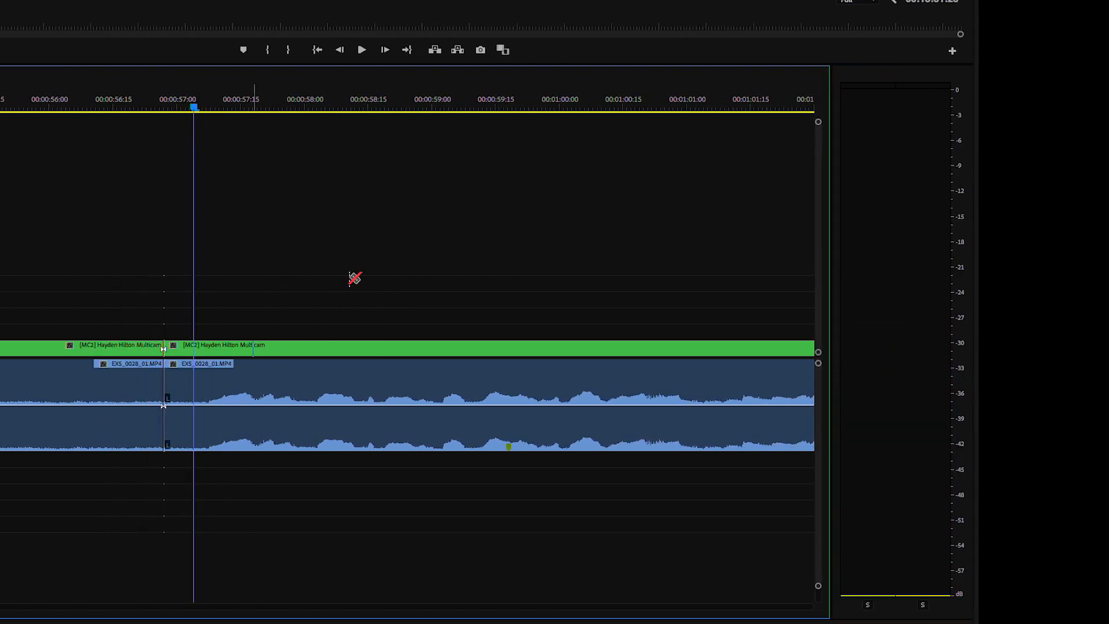
key("minus")
key("minus")
key("v")
scroll(368, 184, "down", 6)
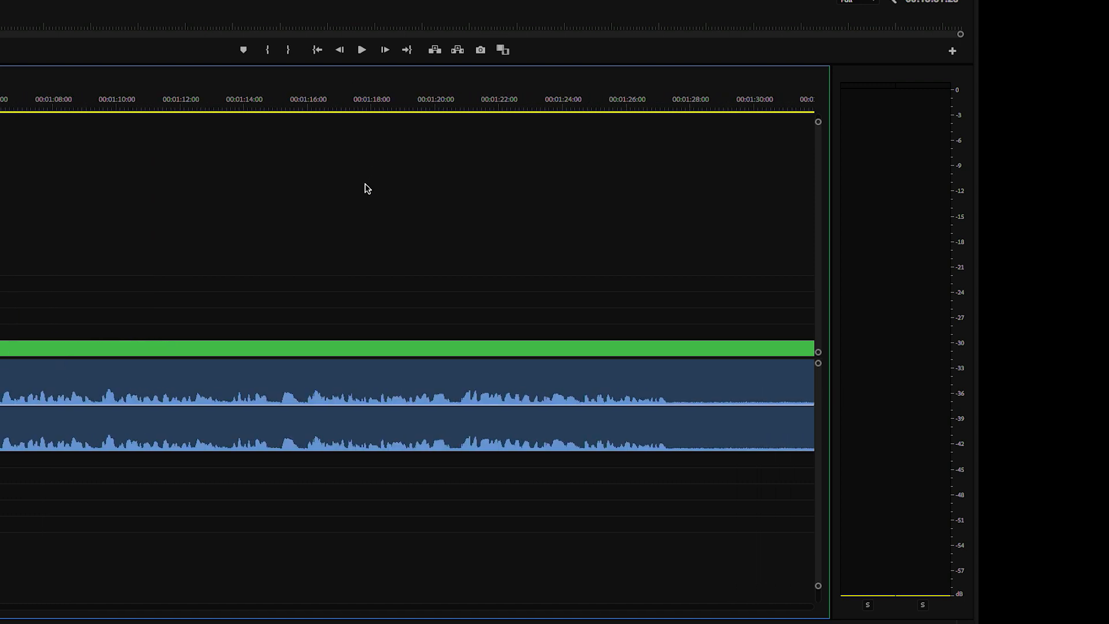
left_click_drag(588, 111, 617, 108)
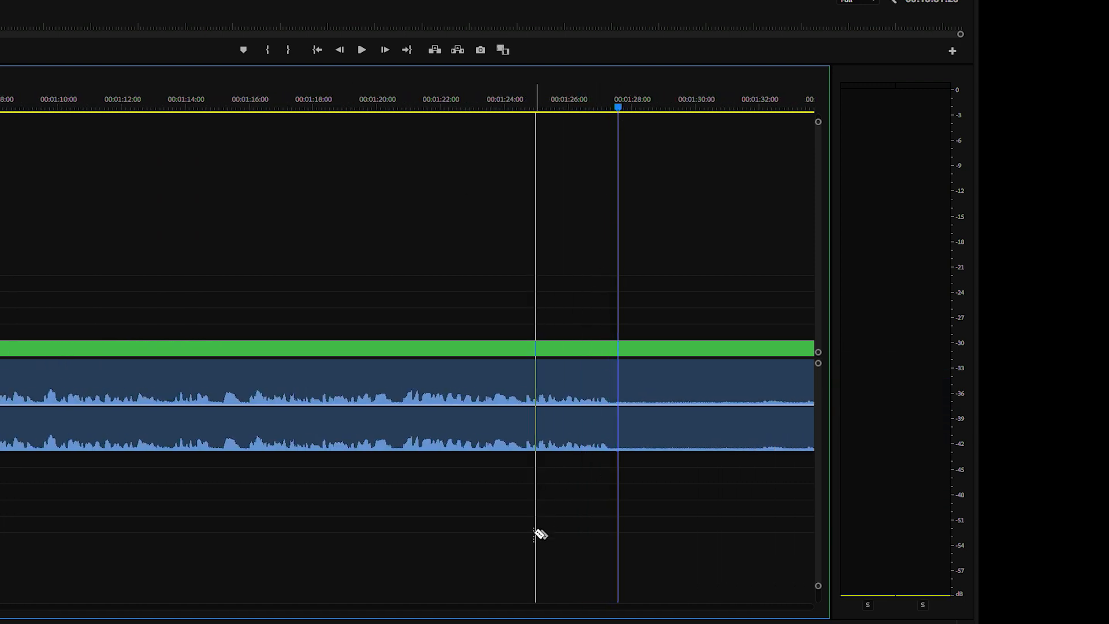
left_click(618, 344)
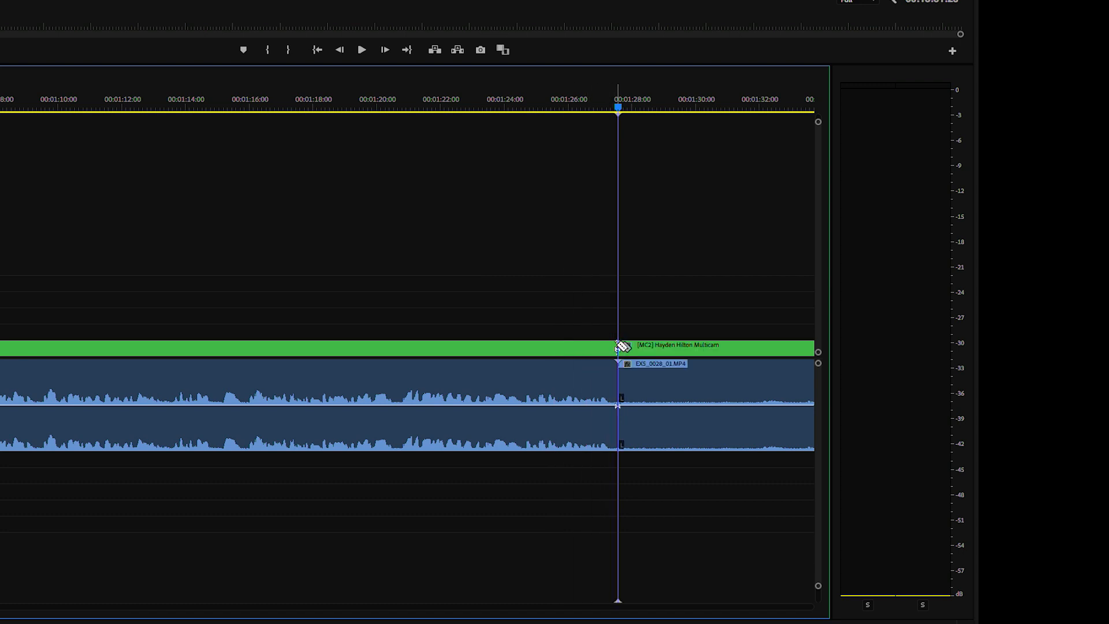
- Copy the middle 0:57–1:27 section and paste it into TRANSCRIPTIVE
key("v")
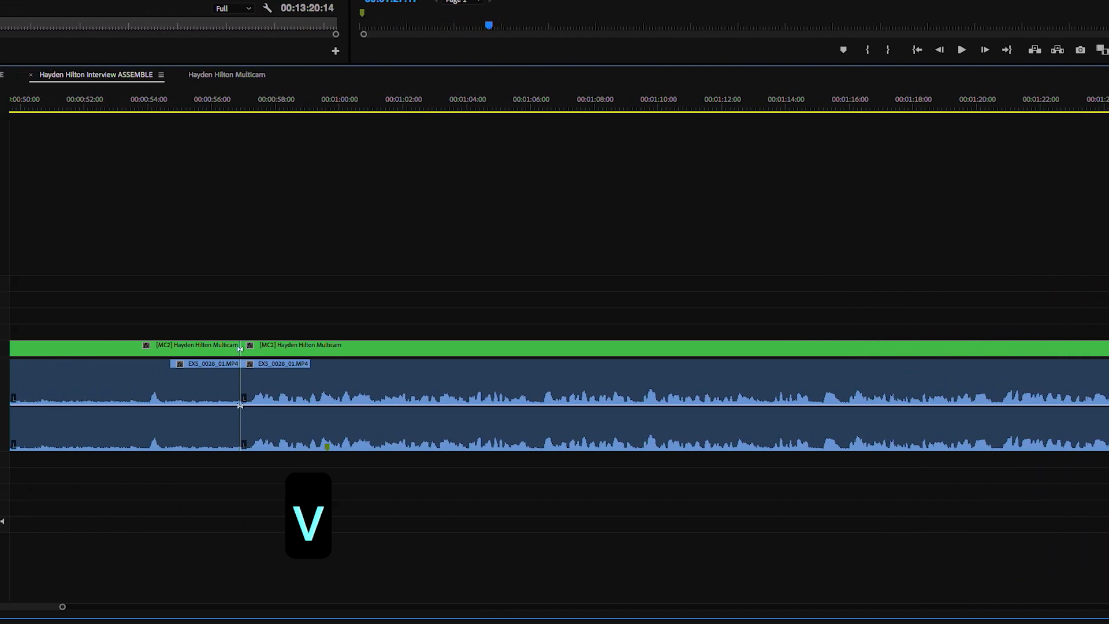
left_click(746, 348)
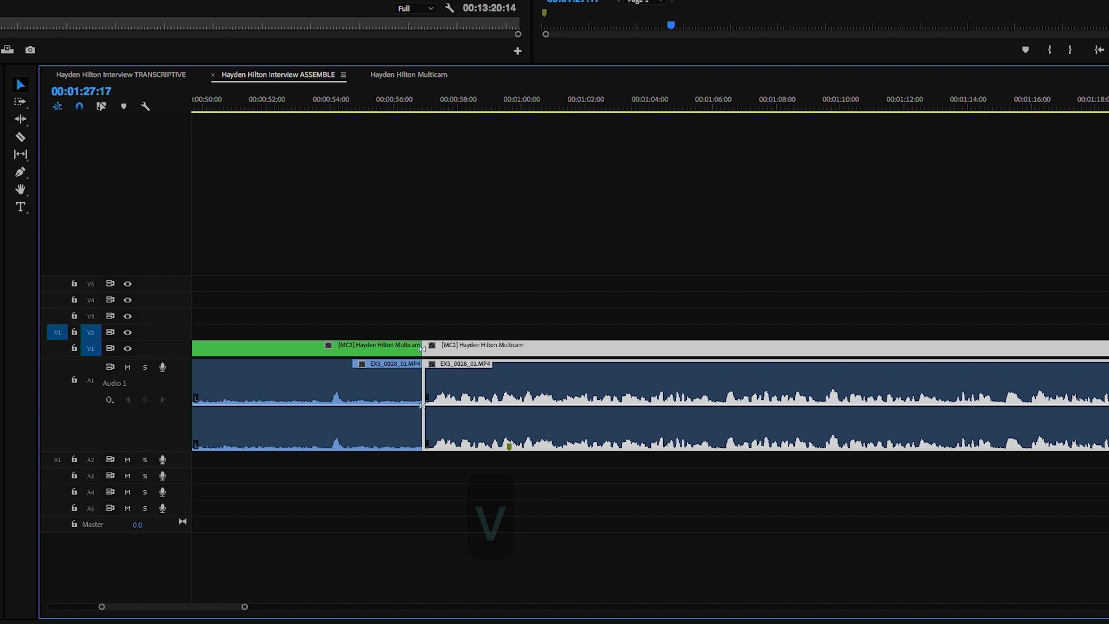
key("super+c")
left_click(89, 80)
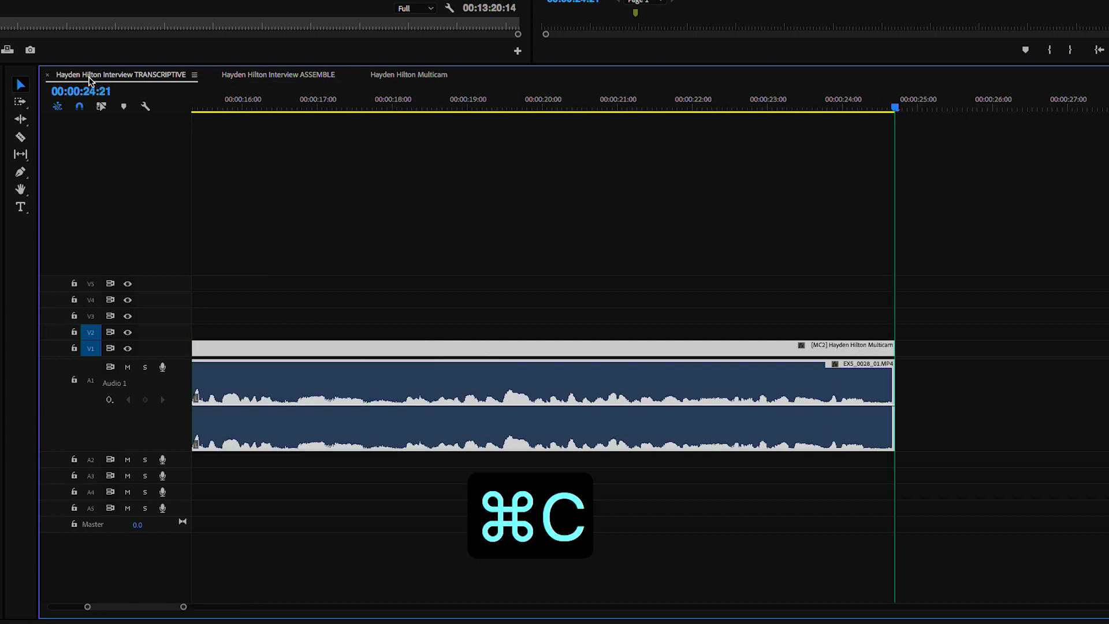
key("super+v")
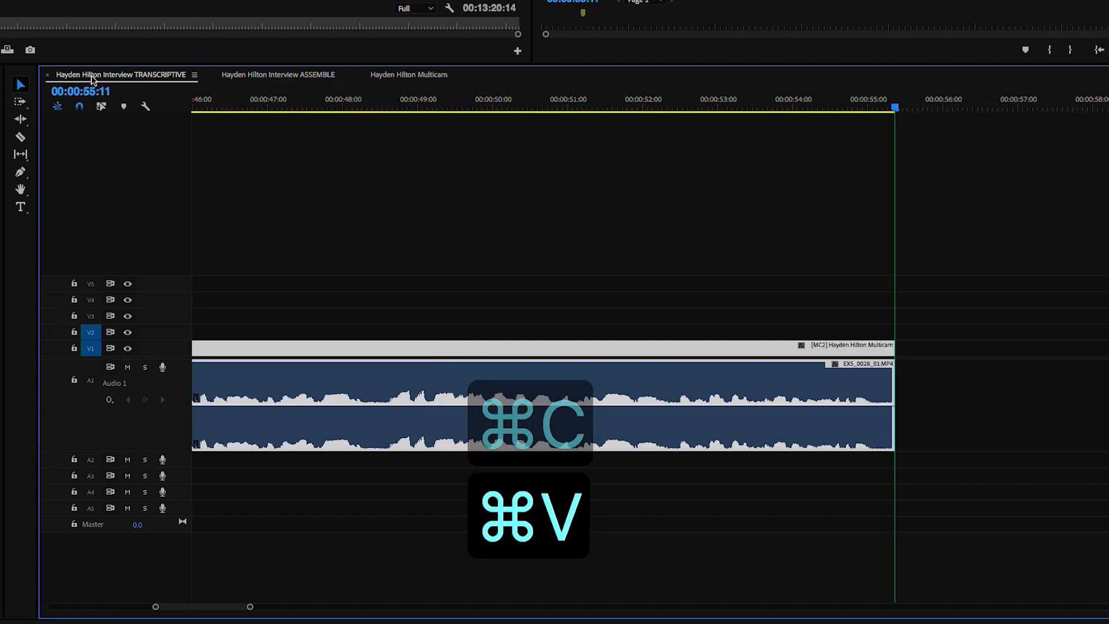
- Label that section Mango in the ASSEMBLE sequence
left_click(314, 80)
right_click(840, 414)
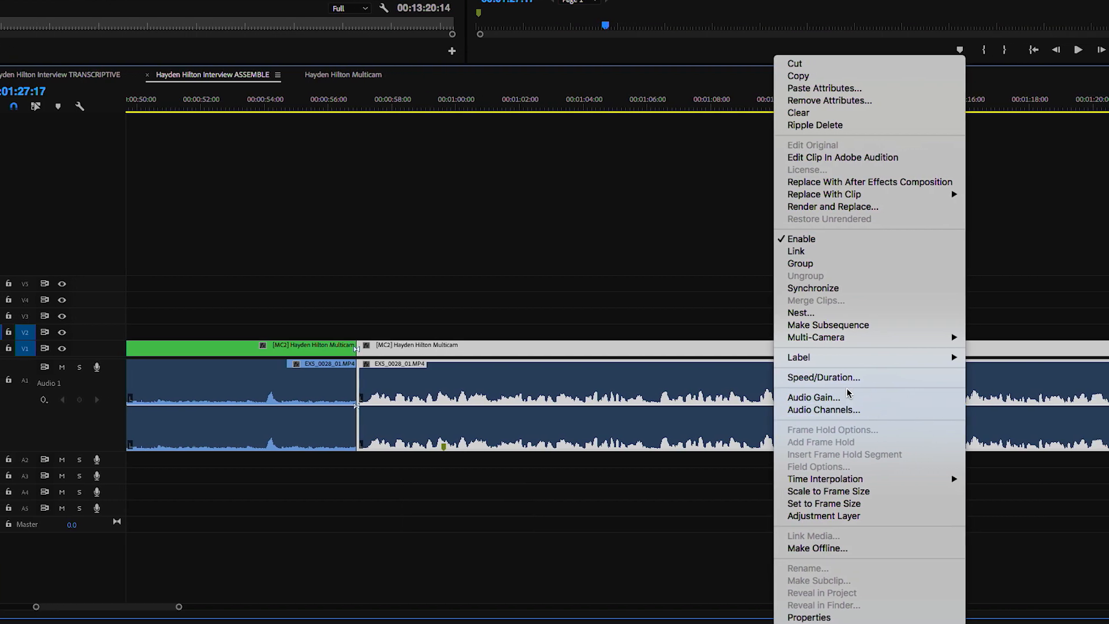
mouse_move(918, 361)
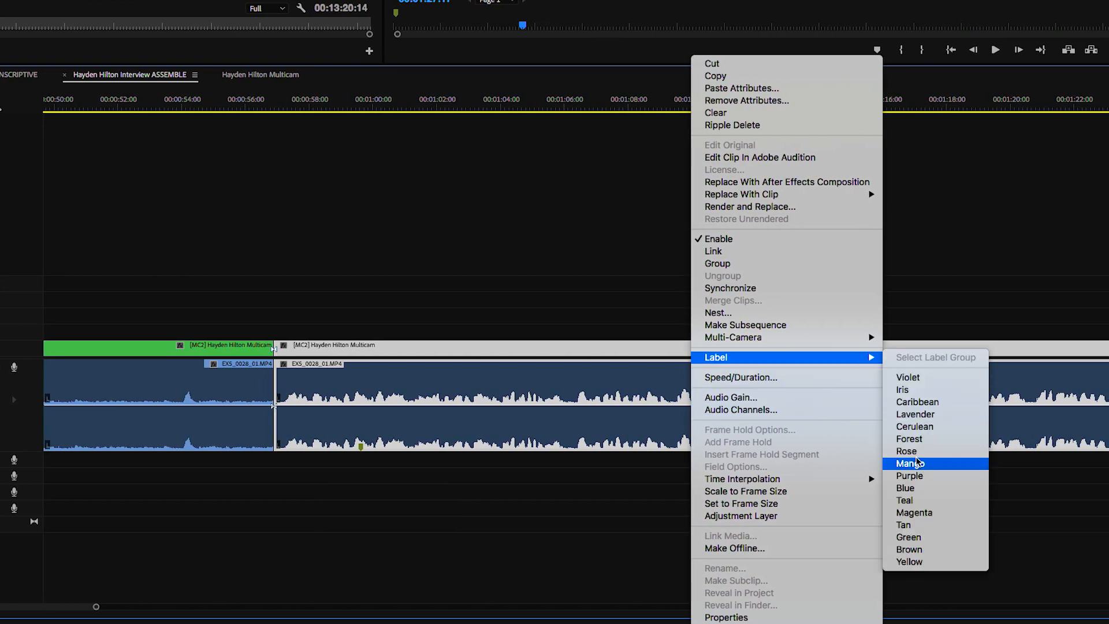
left_click(918, 463)
left_click(1007, 210)
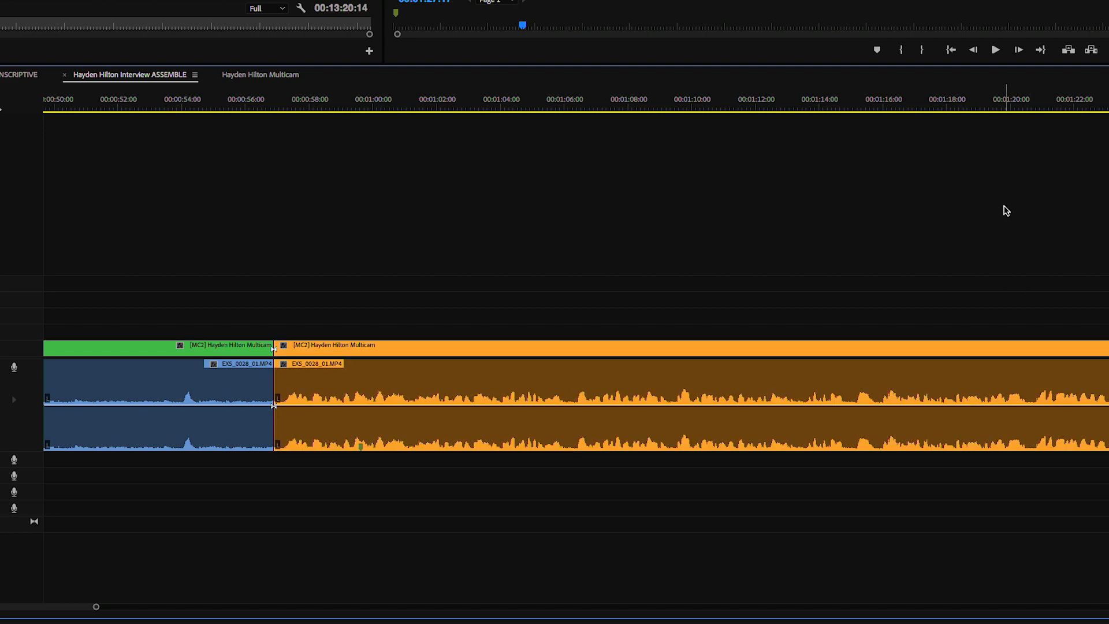
key("minus")
key("minus")
- Razor-cut the ASSEMBLE clip at about 1:41
left_click_drag(825, 104, 854, 107)
key("equal")
key("equal")
key("equal")
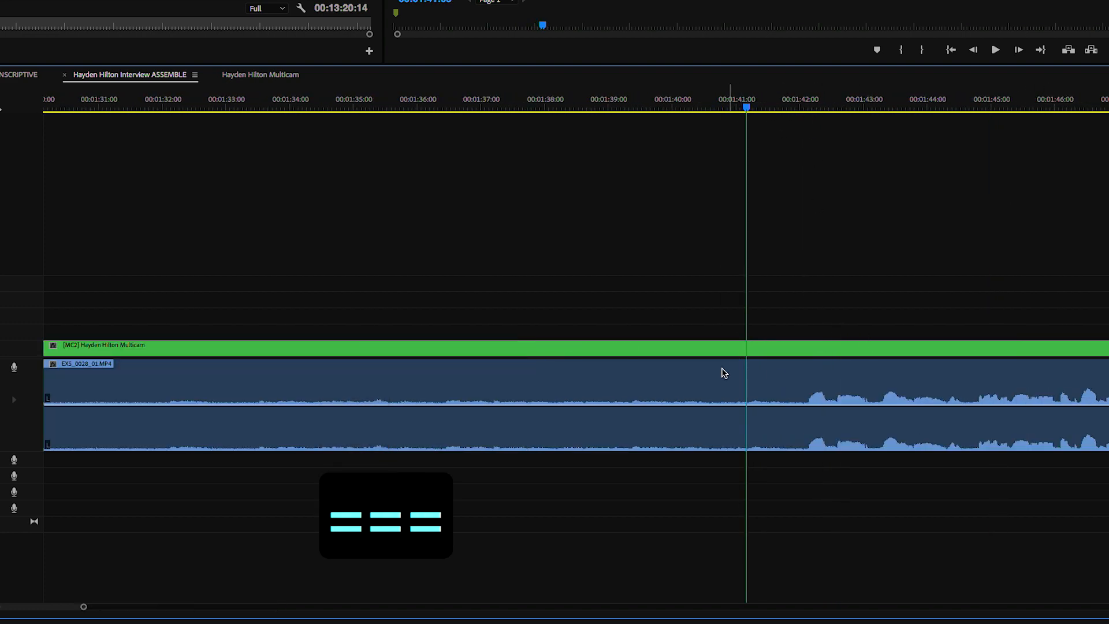
key("c")
left_click(791, 379)
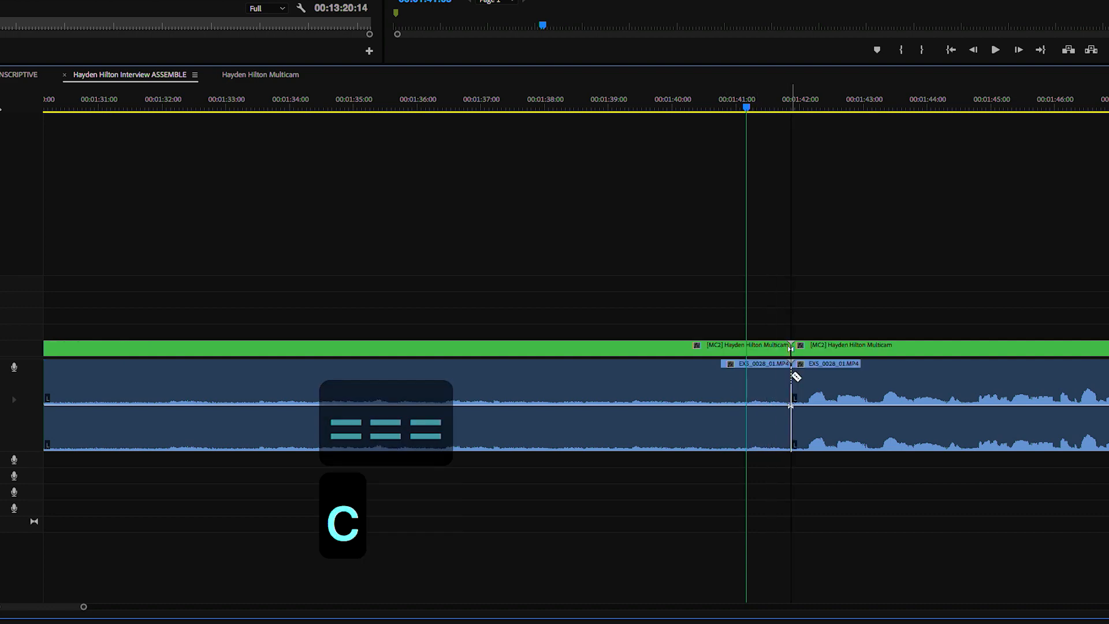
key("minus")
key("minus")
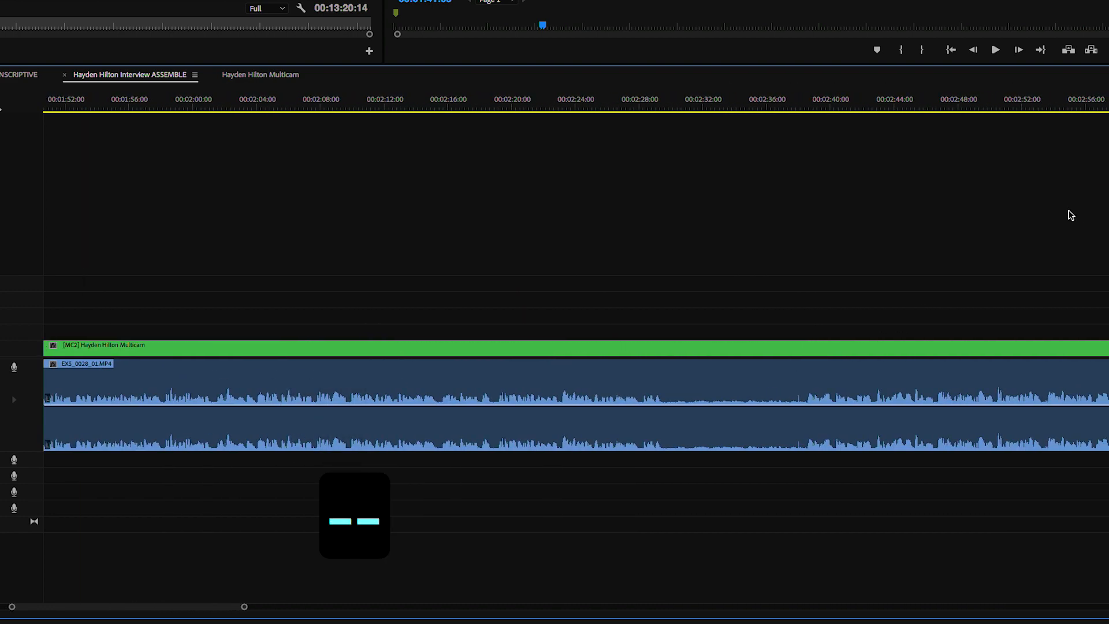
- Cut again at 2:29:23, undoing an accidental shift of the following clips
scroll(1068, 237, "right", 4)
left_click(1107, 103)
key("space")
key("equal")
key("equal")
key("space")
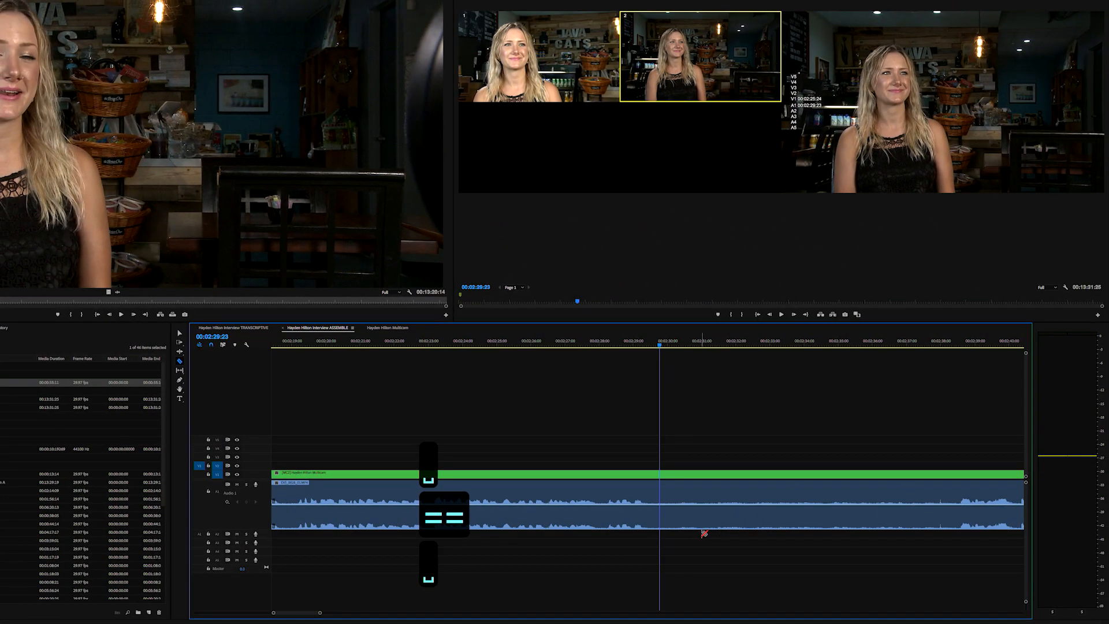
key("c")
left_click(660, 498)
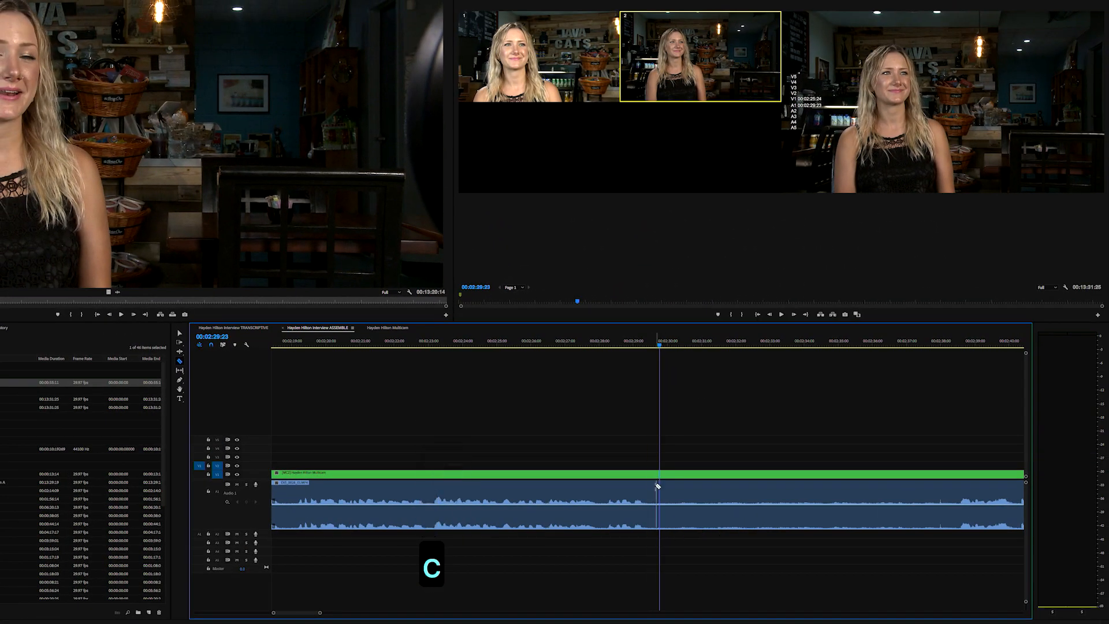
key("a")
left_click_drag(629, 474, 581, 474)
key("super+z")
- Copy the 1:41–2:29:23 section and paste it into TRANSCRIPTIVE
key("v")
left_click(565, 484)
key("super+c")
left_click(249, 328)
key("super+v")
- Label that section Mango in ASSEMBLE
left_click(325, 329)
right_click(569, 486)
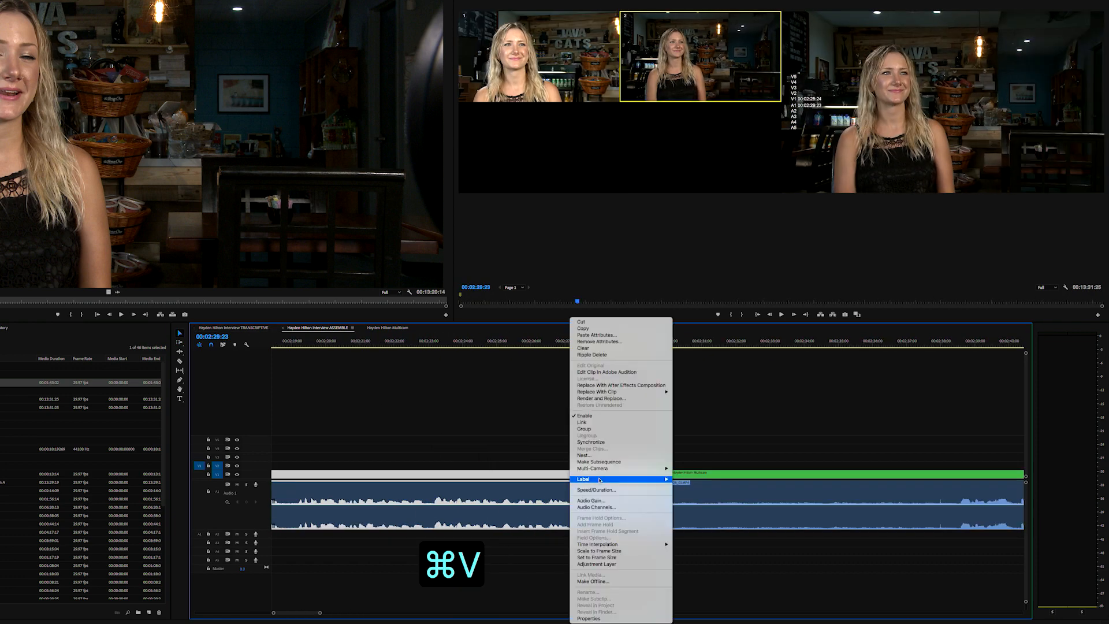
mouse_move(600, 479)
left_click(687, 536)
key("minus")
key("minus")
key("minus")
key("minus")
key("minus")
key("minus")
key("minus")
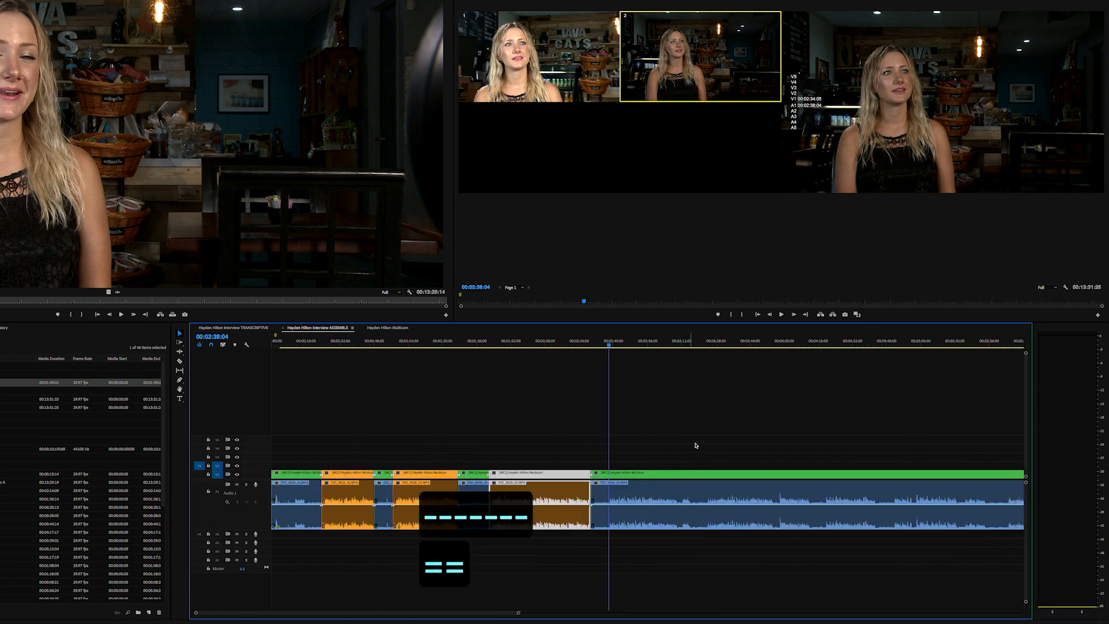